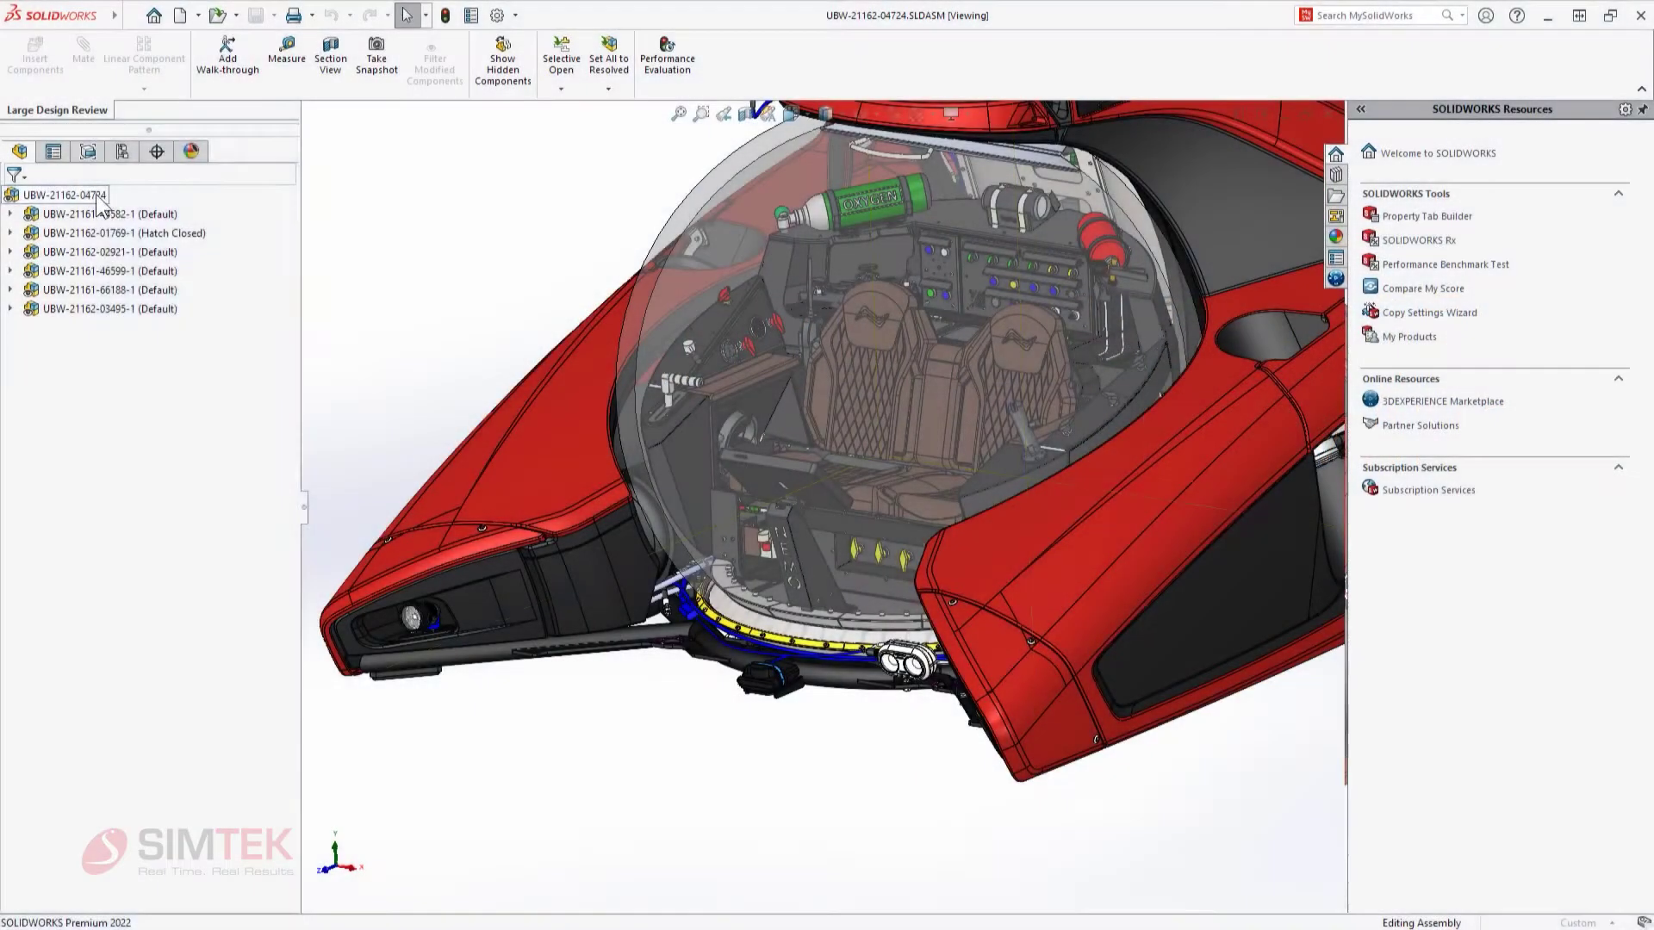
- Open the top assembly's drawing in Detailing mode and go through sheets -66188, -01769, -46599 and -44582
right_click(103, 193)
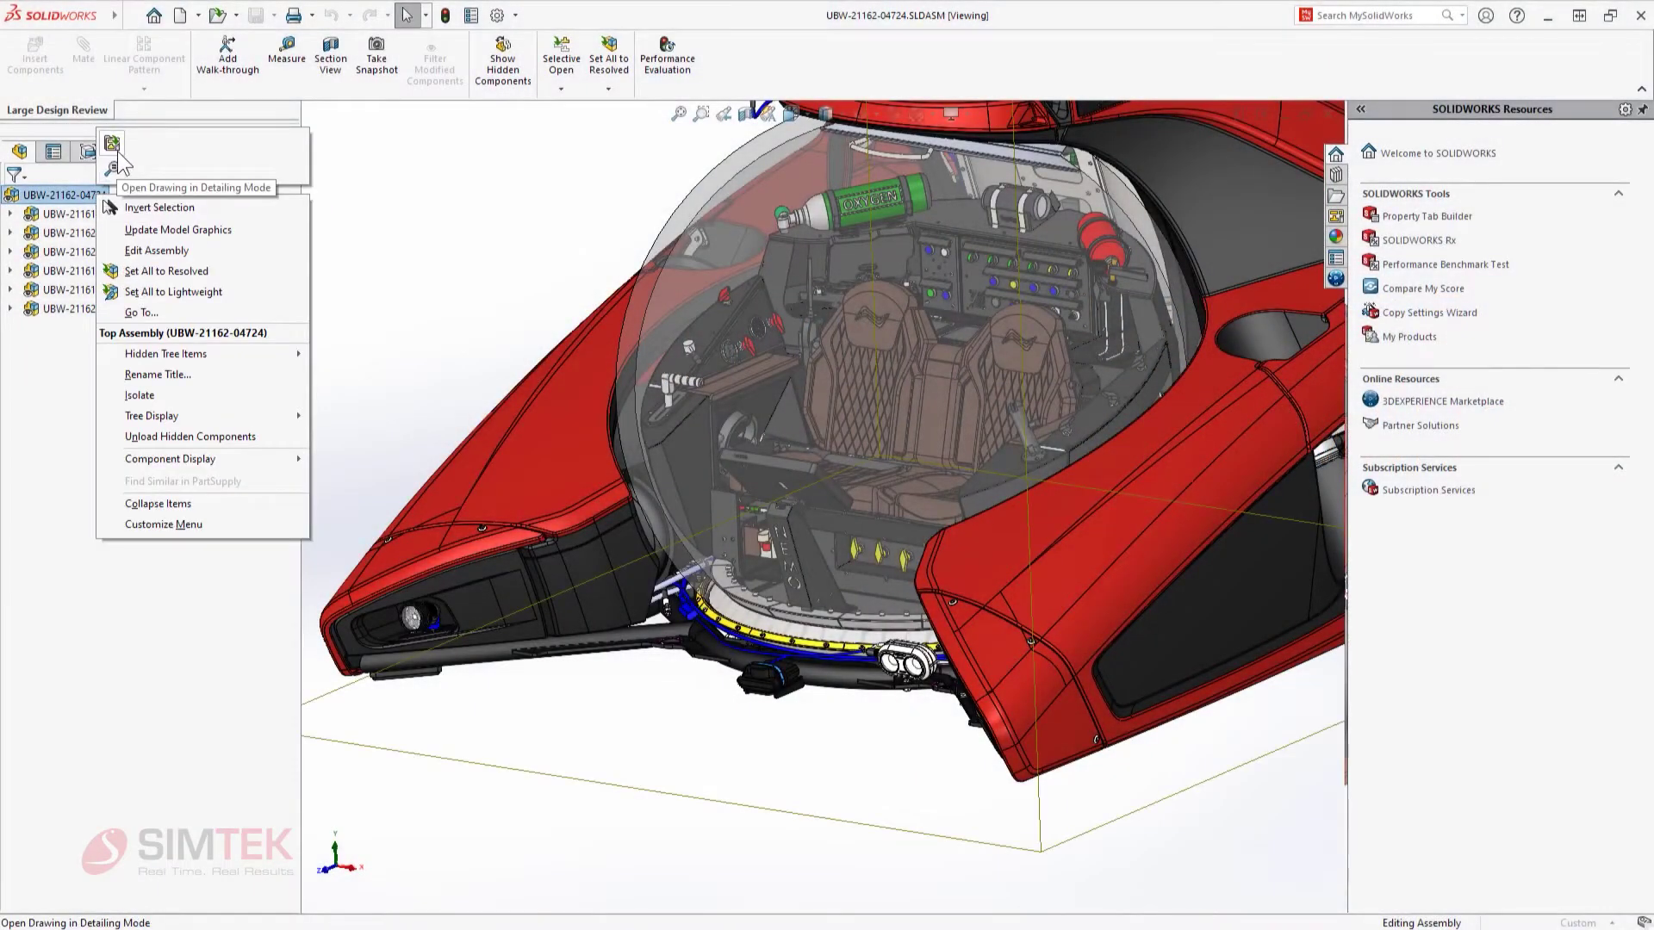
click(113, 146)
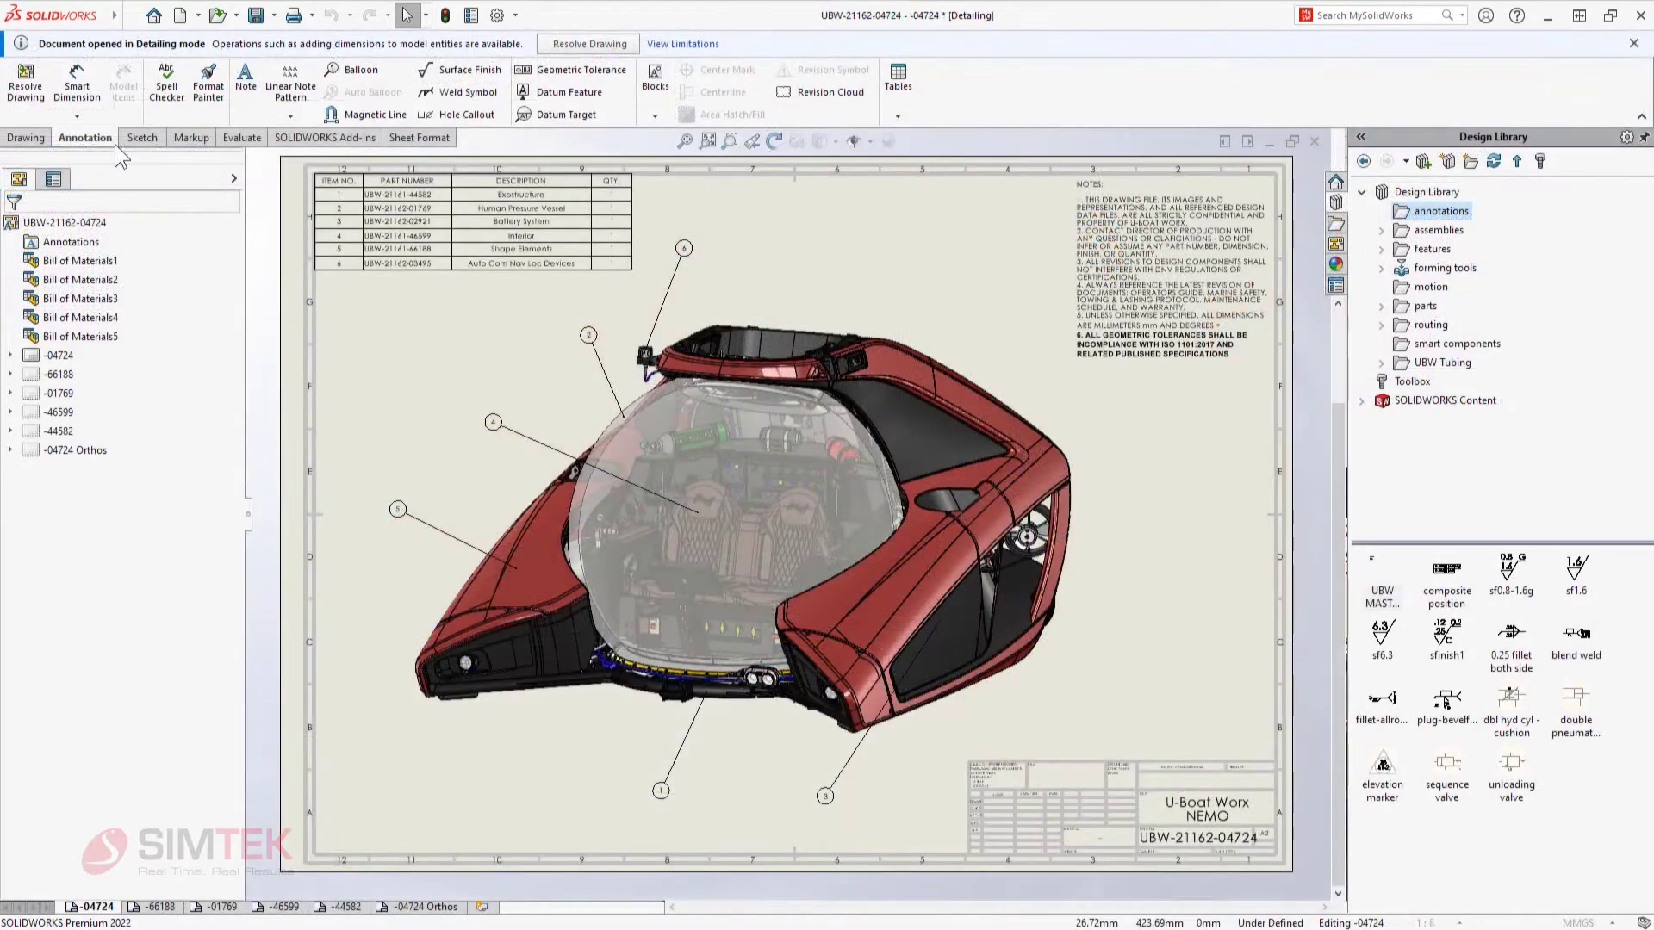
click(172, 908)
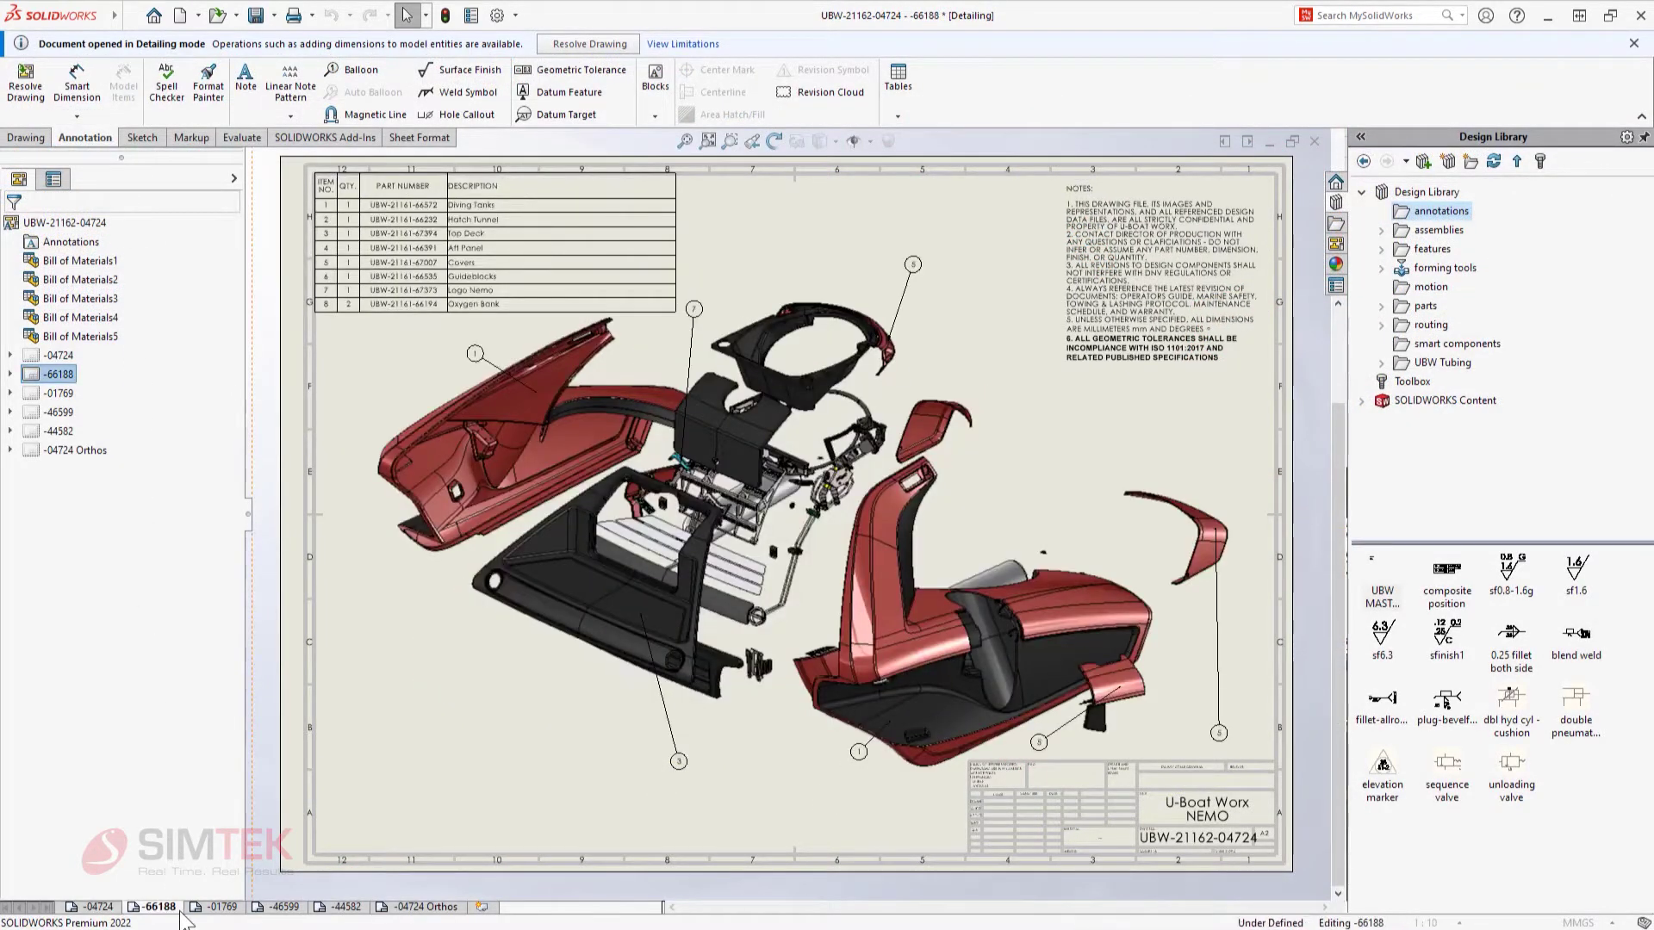
click(223, 908)
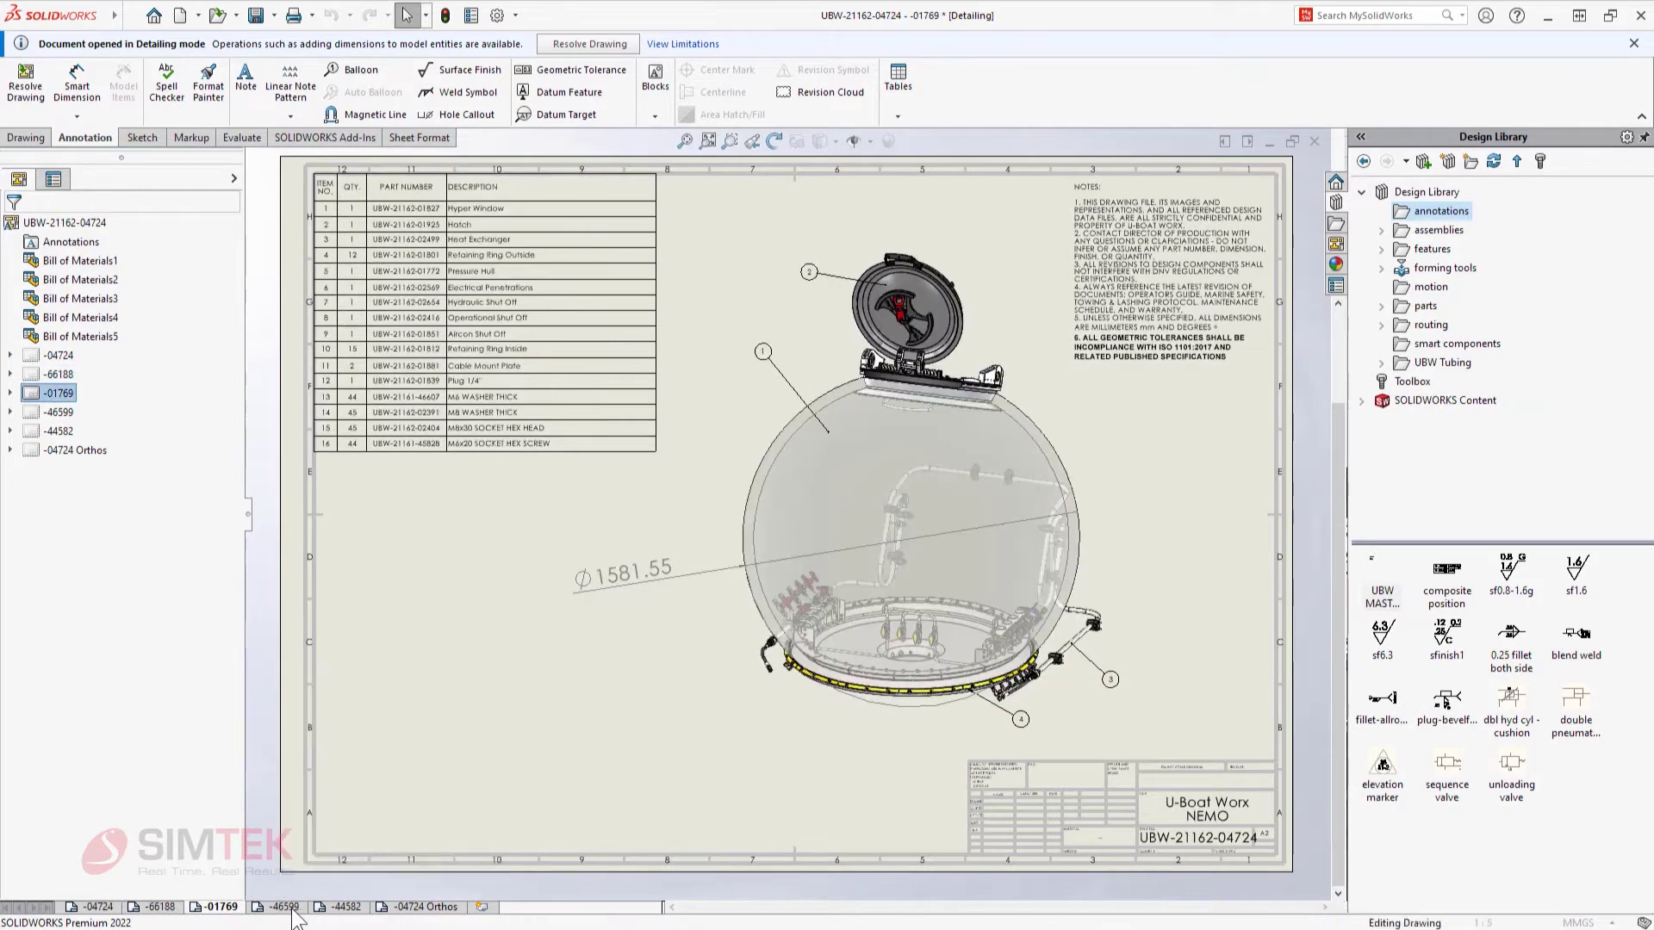
click(287, 908)
click(348, 907)
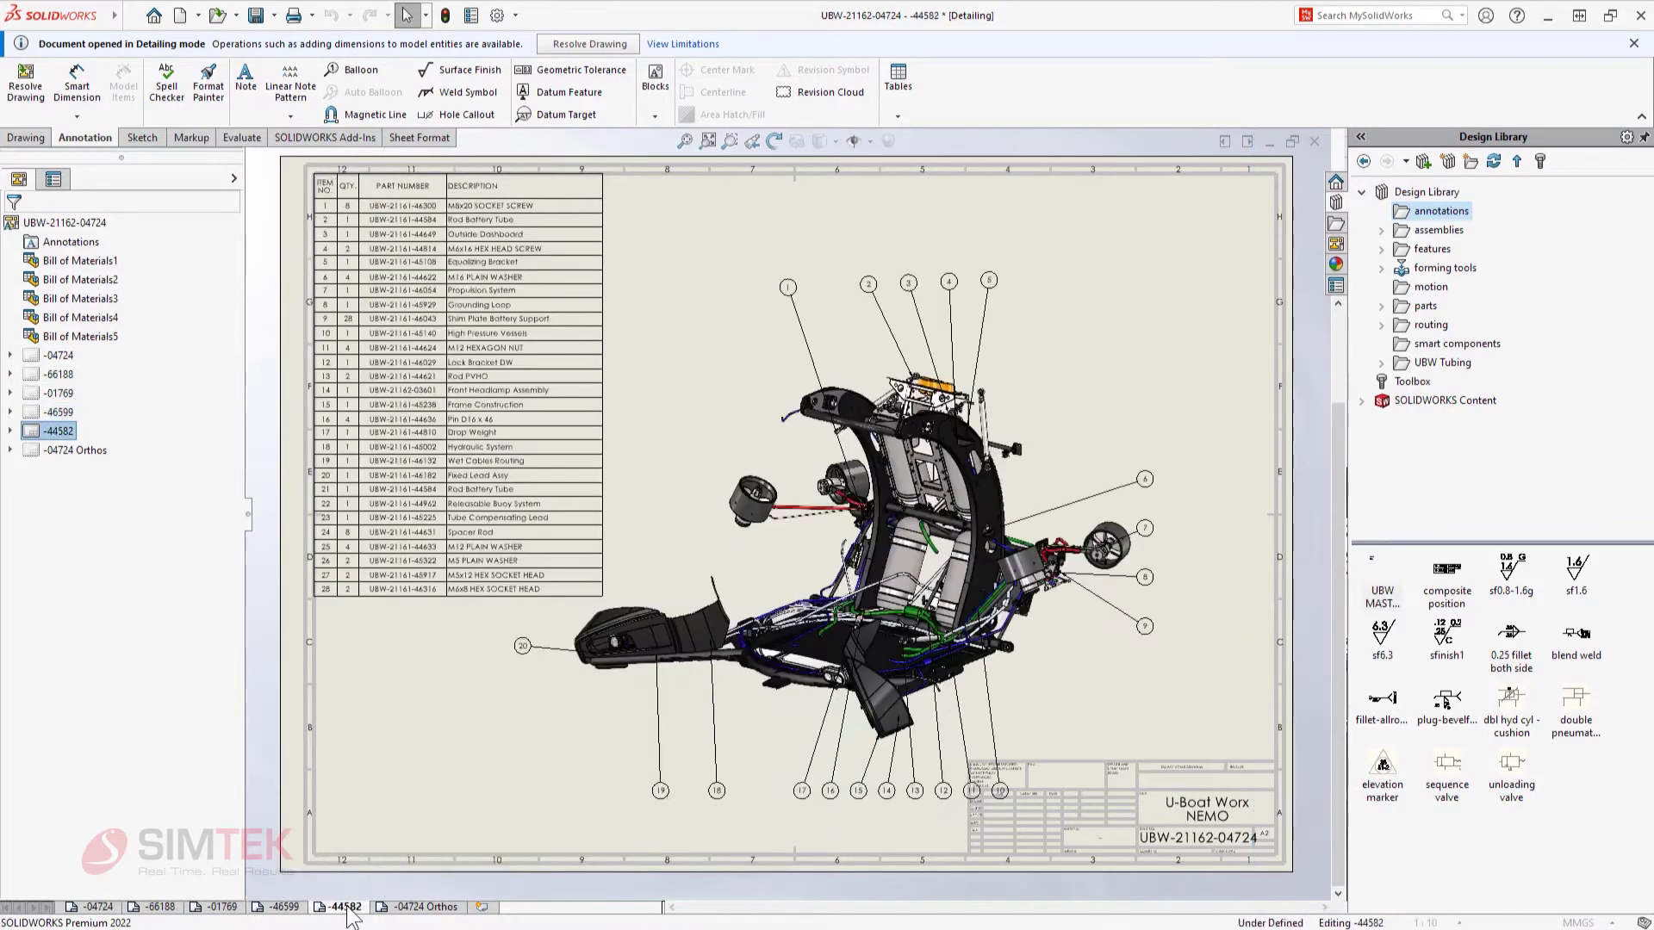
- Place the UBW master notes from the design library in sheet -44582's upper-right corner and open the note to select item 6's text
drag(1365, 594, 1066, 187)
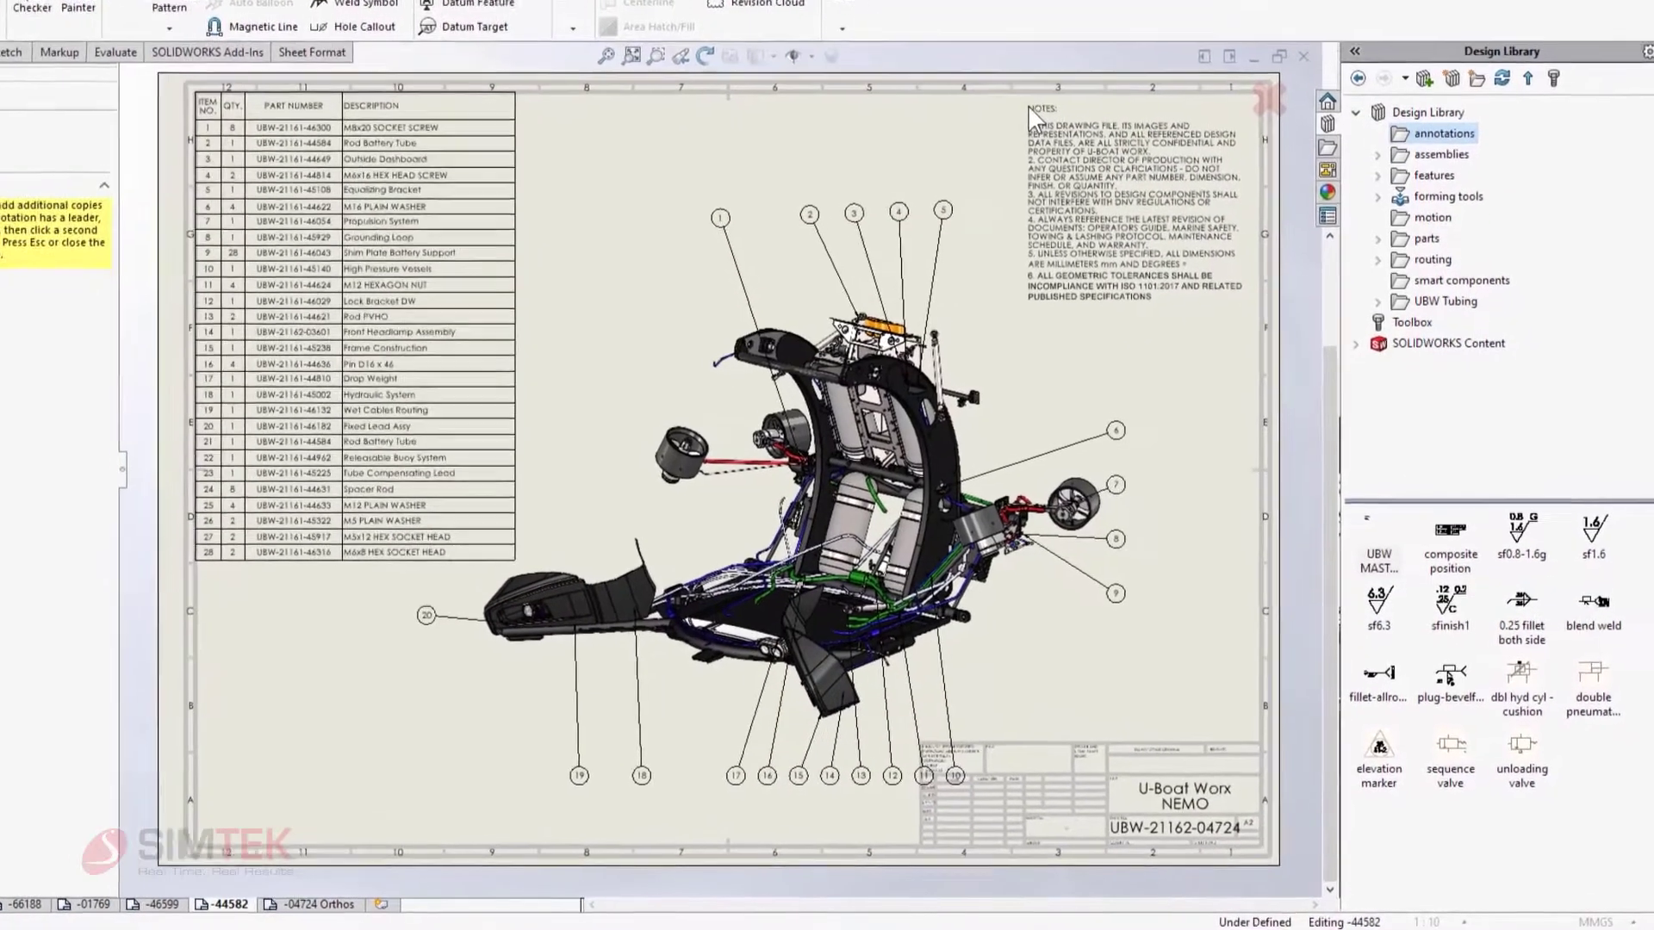
key(Escape)
click(1166, 324)
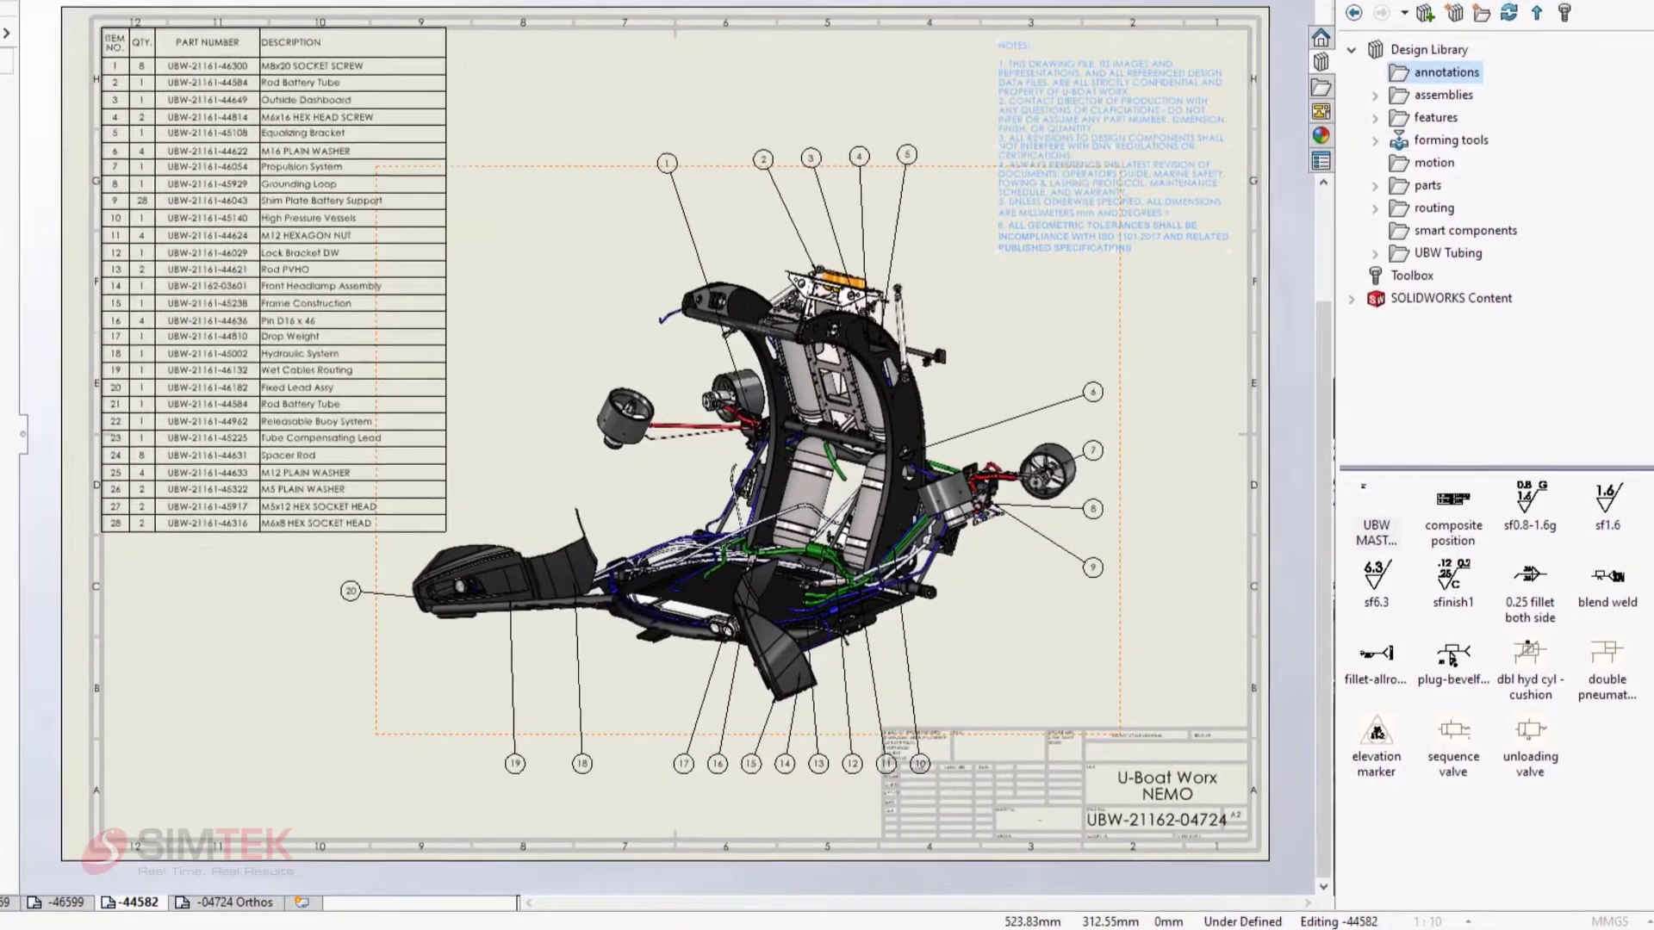
double_click(1147, 257)
drag(1144, 246, 999, 225)
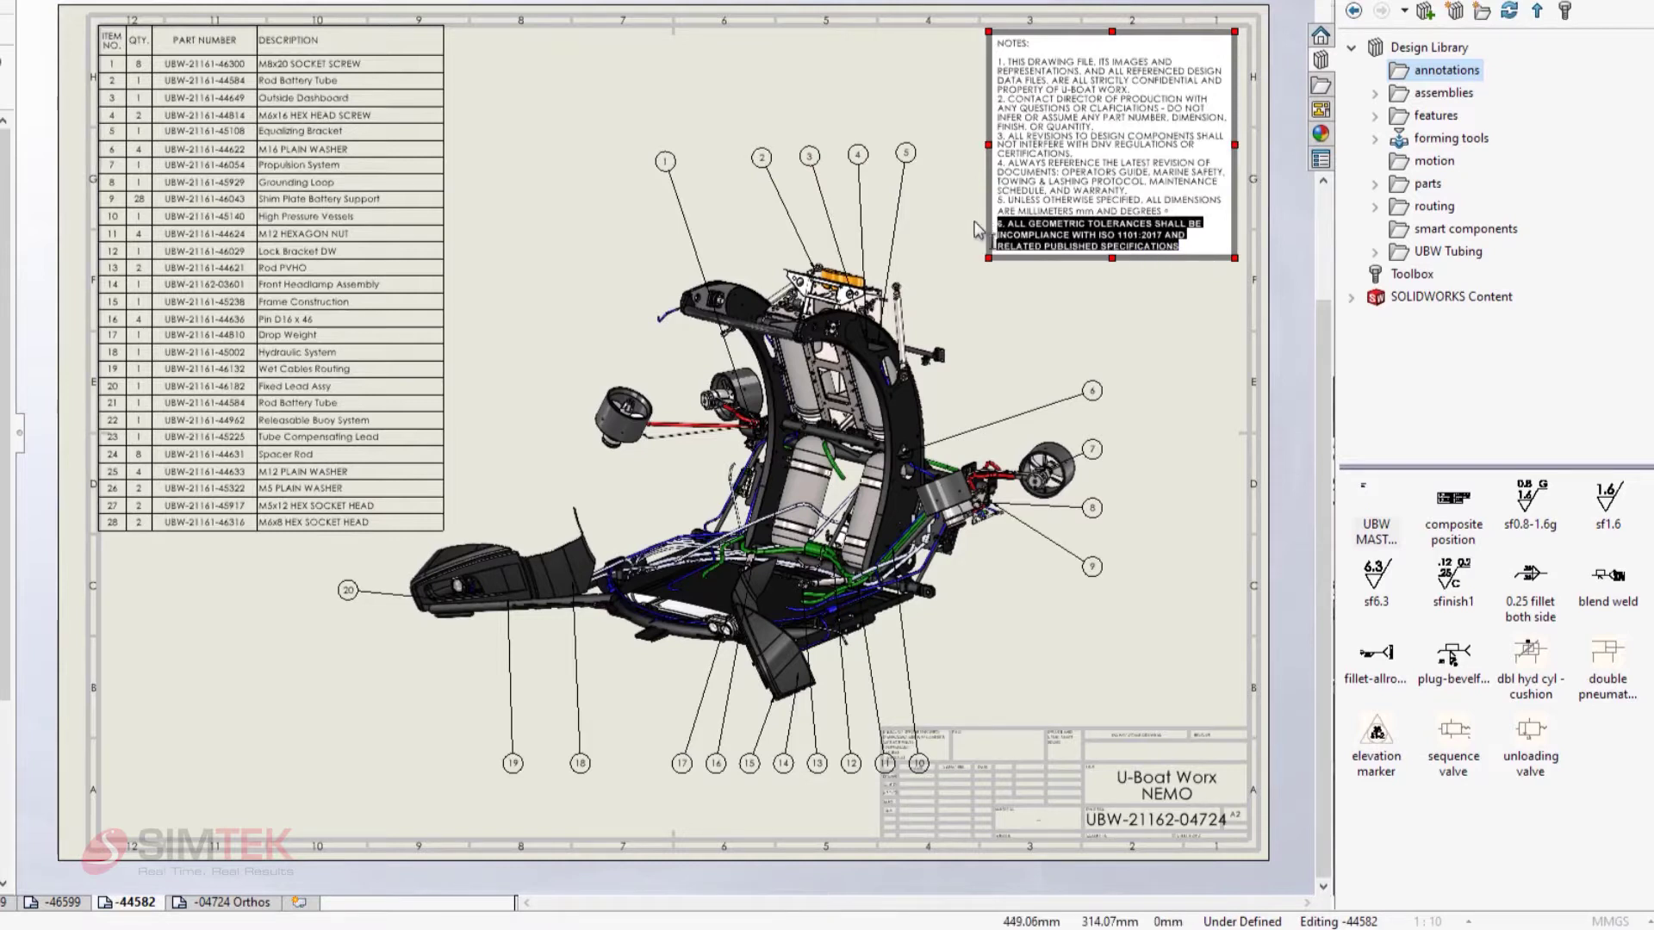
click(976, 229)
- Move the lower magnetic line with its balloons 10 to 19 upward, clear of the title block
click(855, 763)
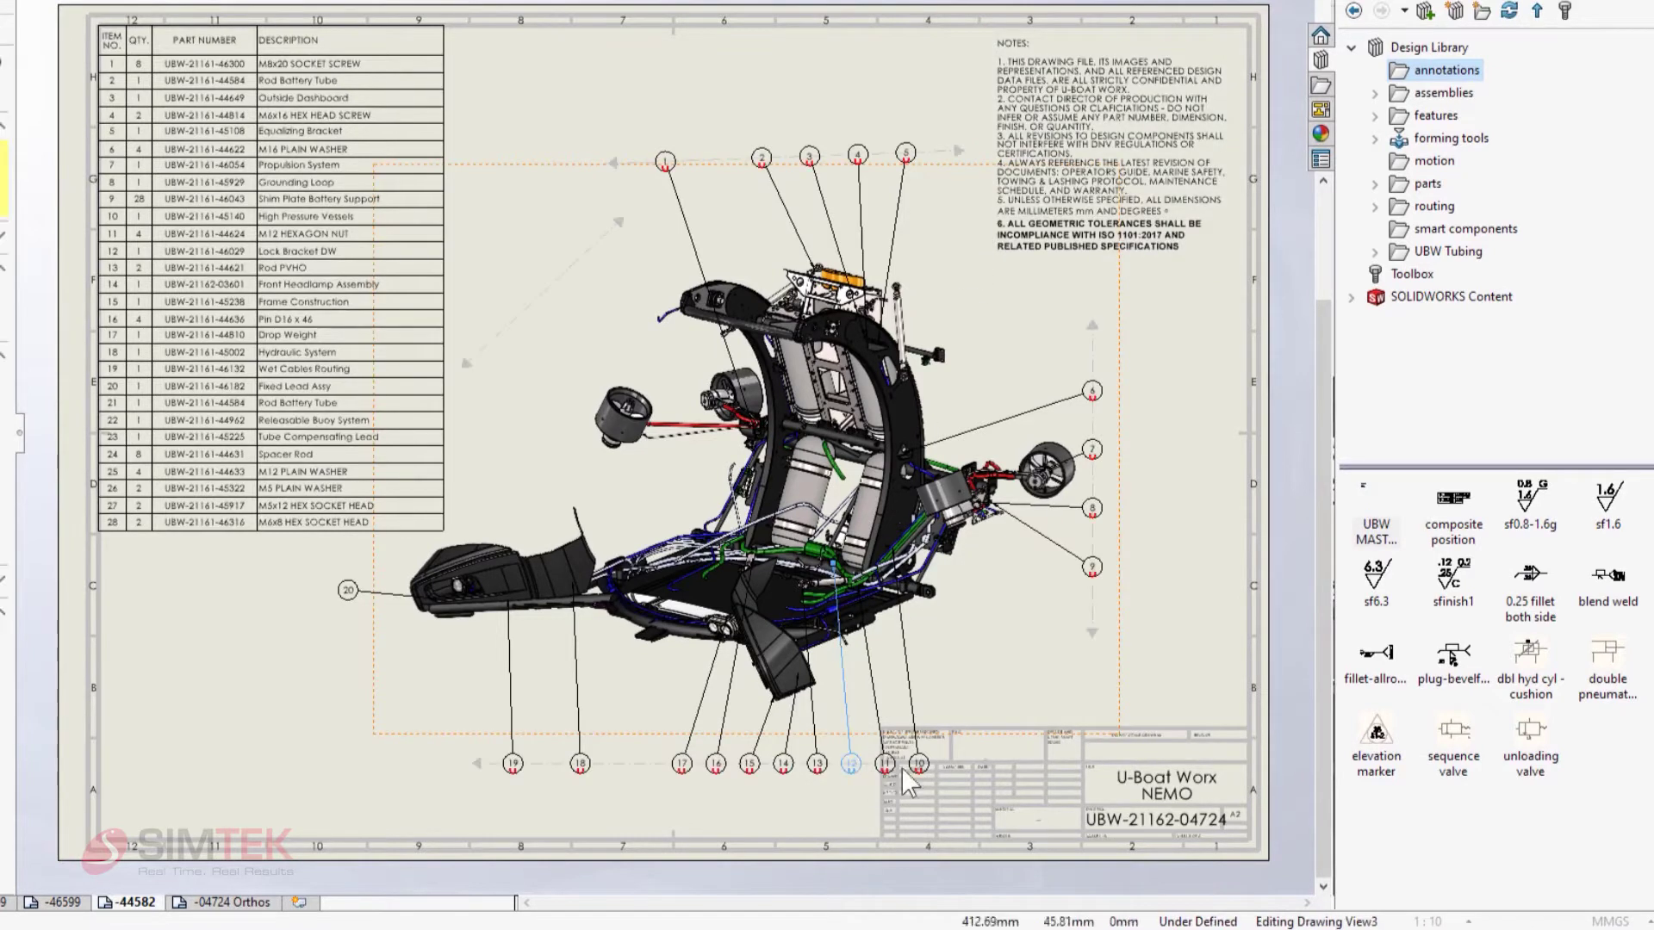
drag(944, 775, 1015, 707)
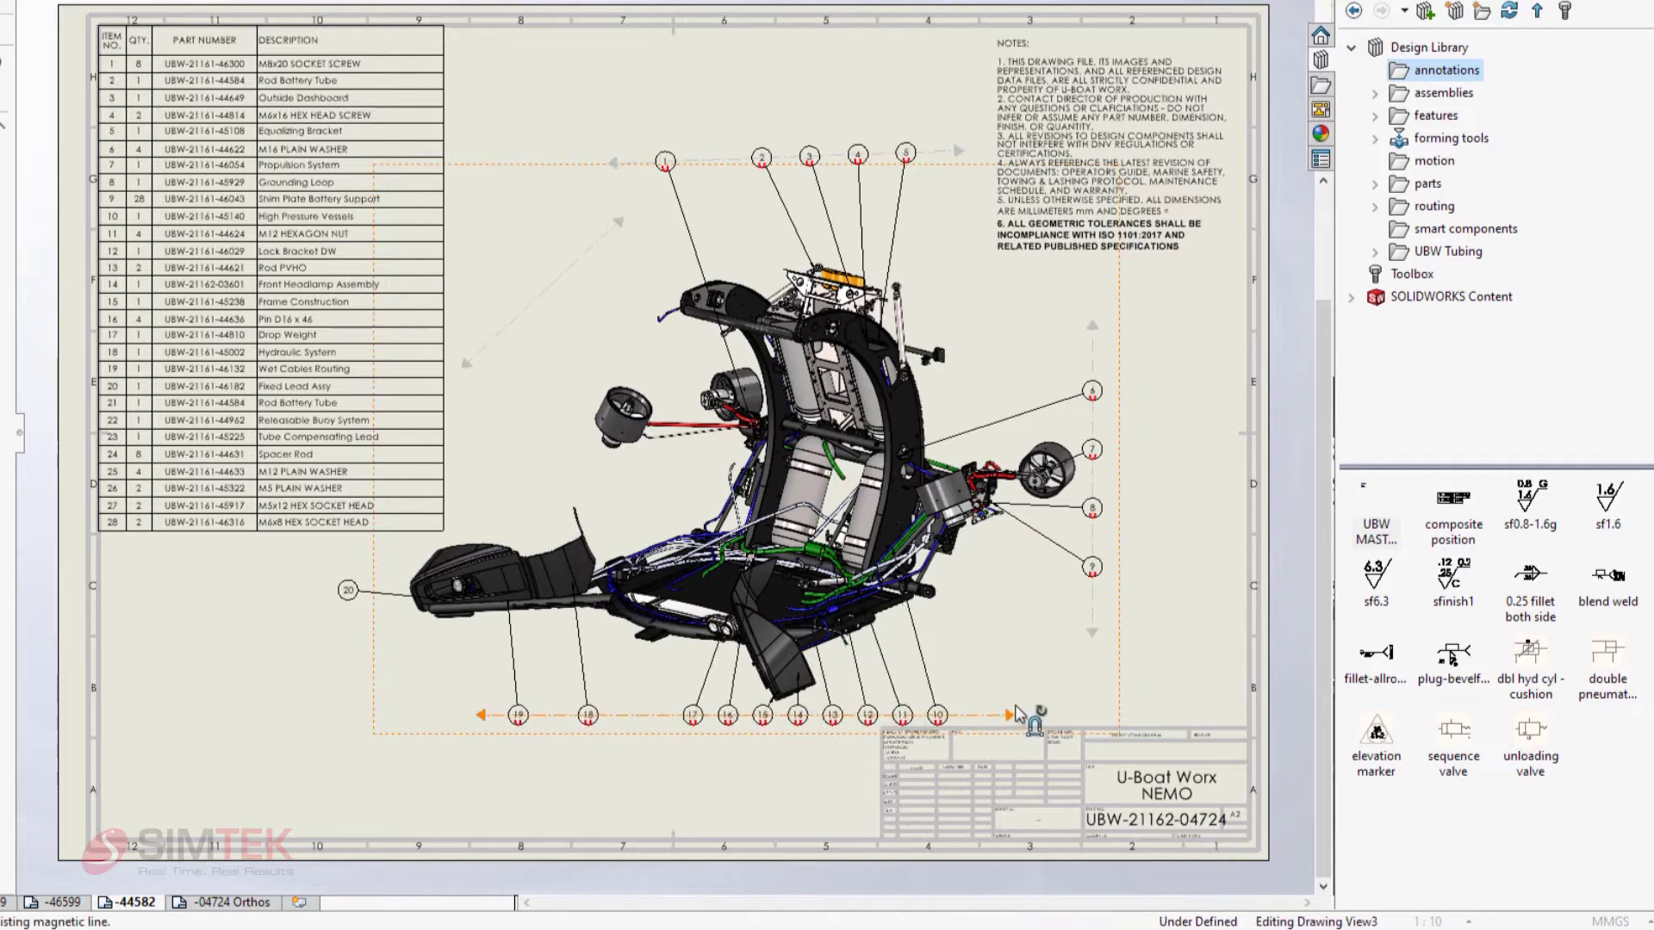
click(620, 433)
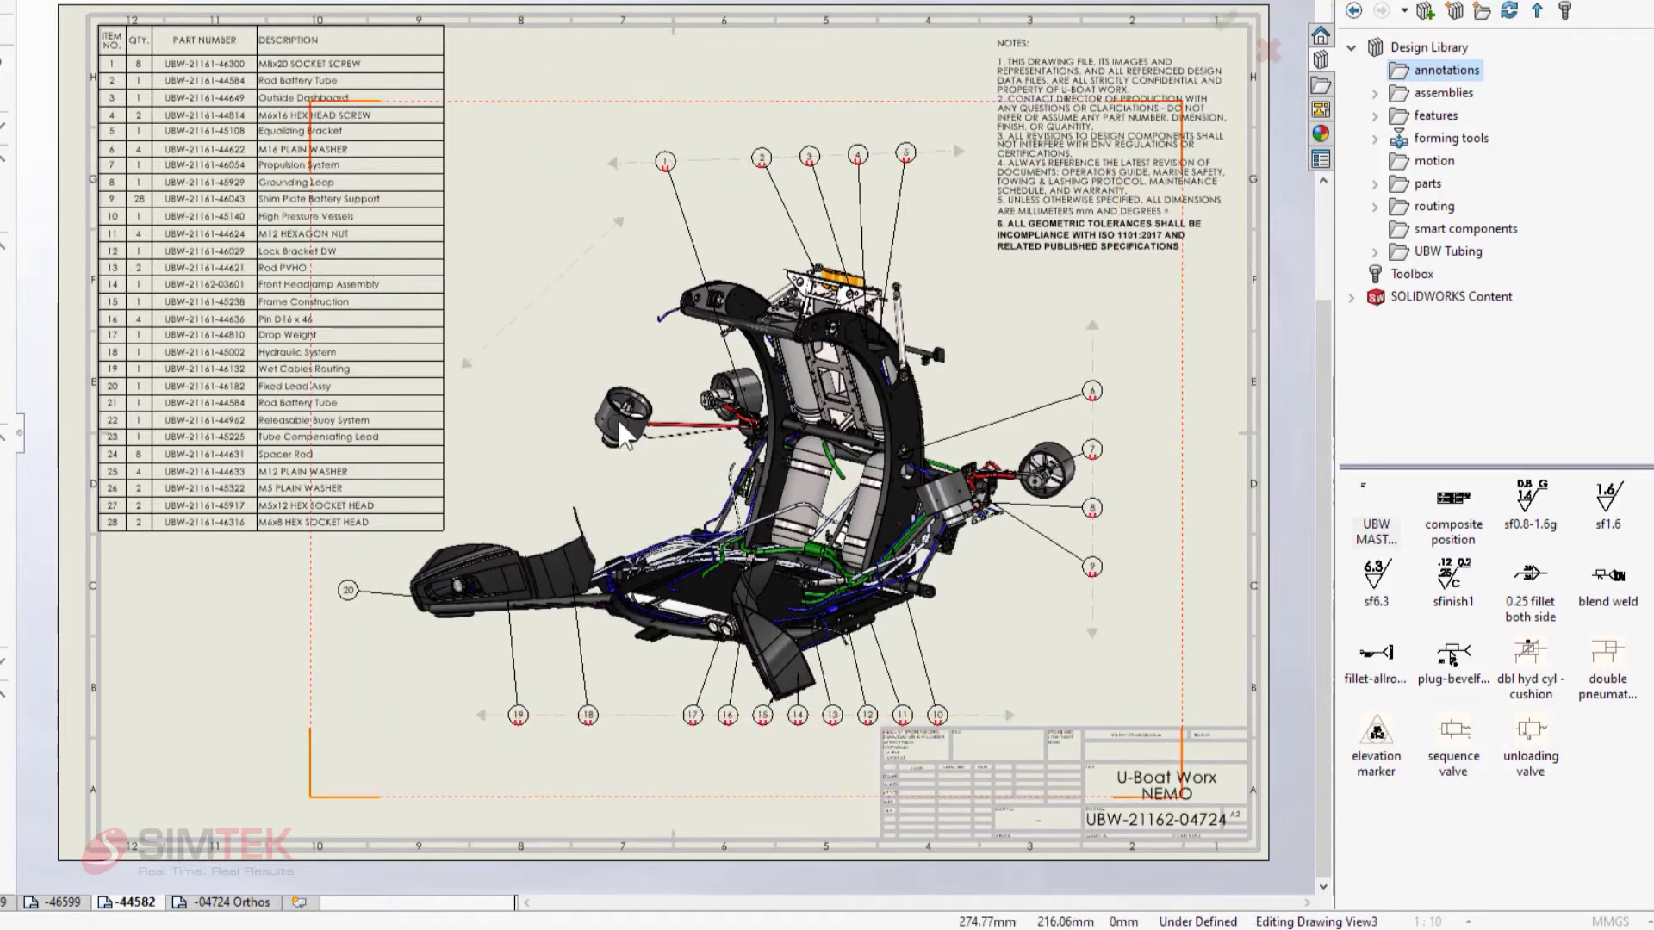
- Move the -04724 Orthos sheet to the front and dimension a side view's overall length, enclosing the value in parentheses
click(236, 903)
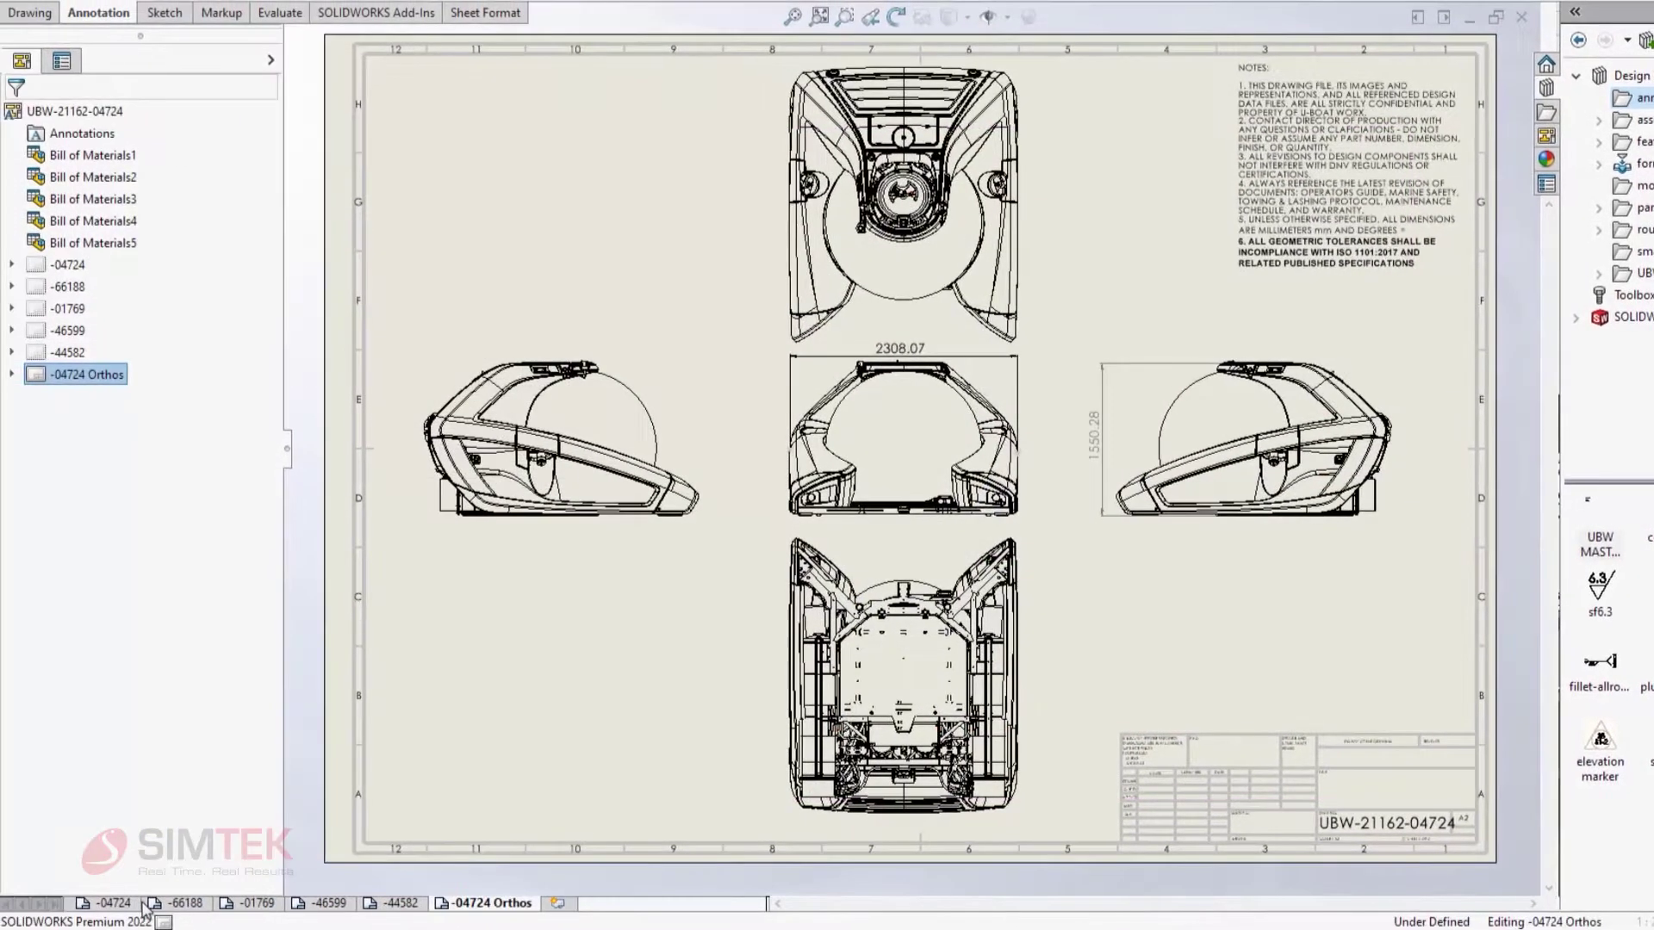
drag(349, 552, 699, 343)
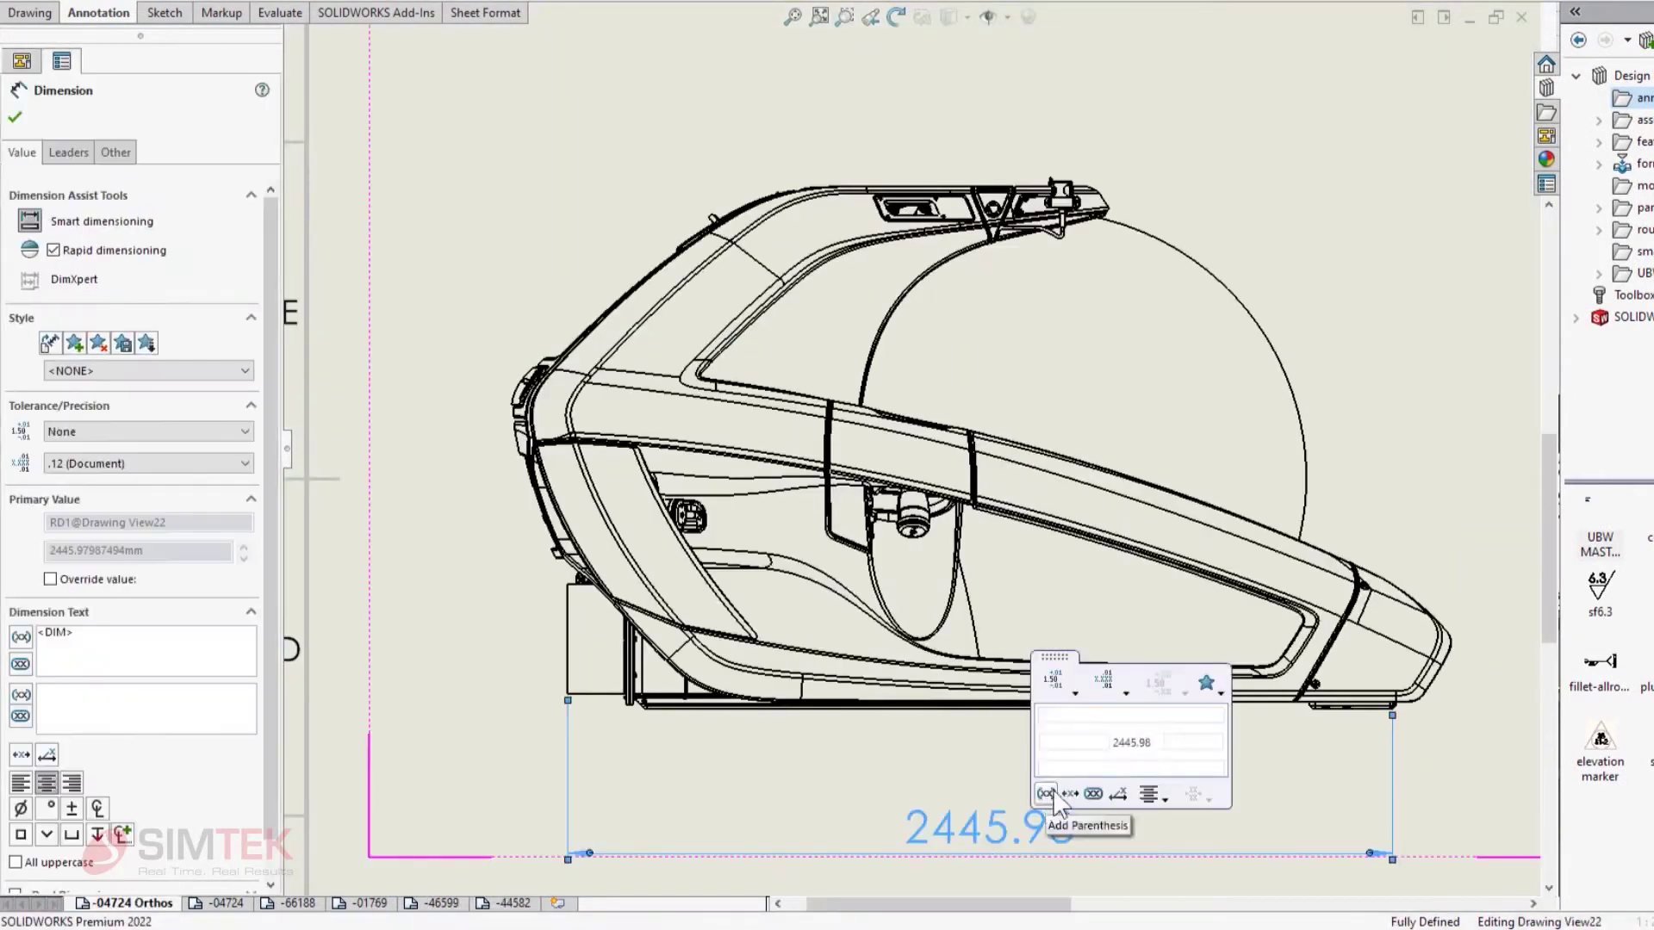
click(1075, 692)
click(1058, 770)
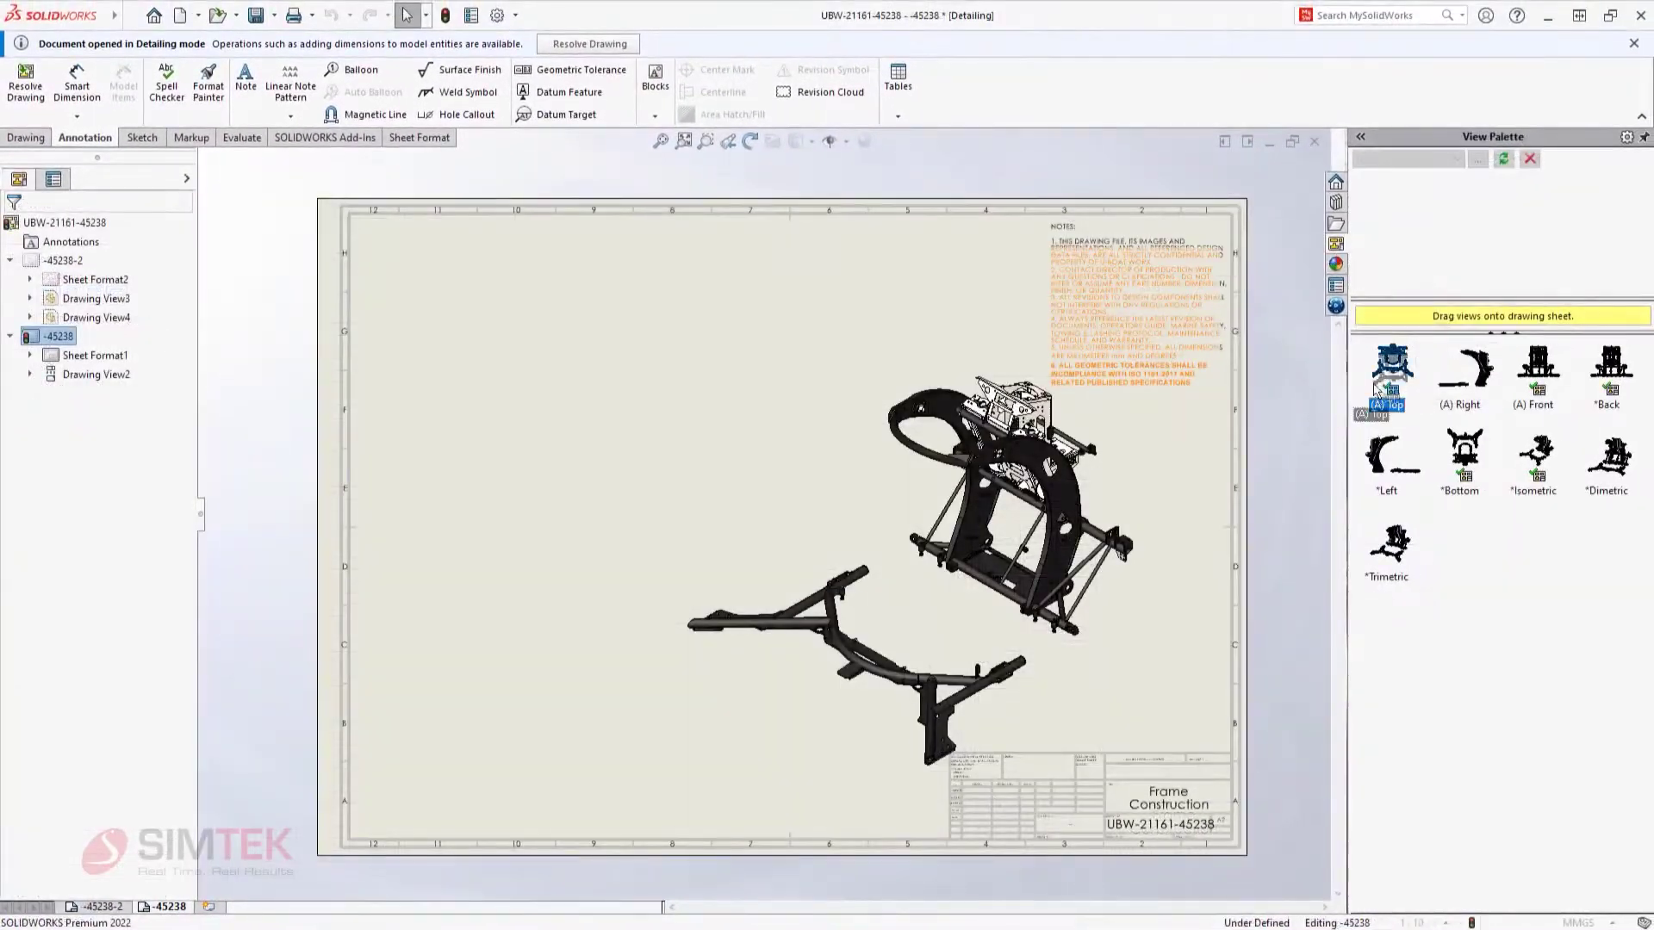
- Place the frame's top view from the view palette on the empty left half of sheet -45238
drag(1375, 387, 592, 525)
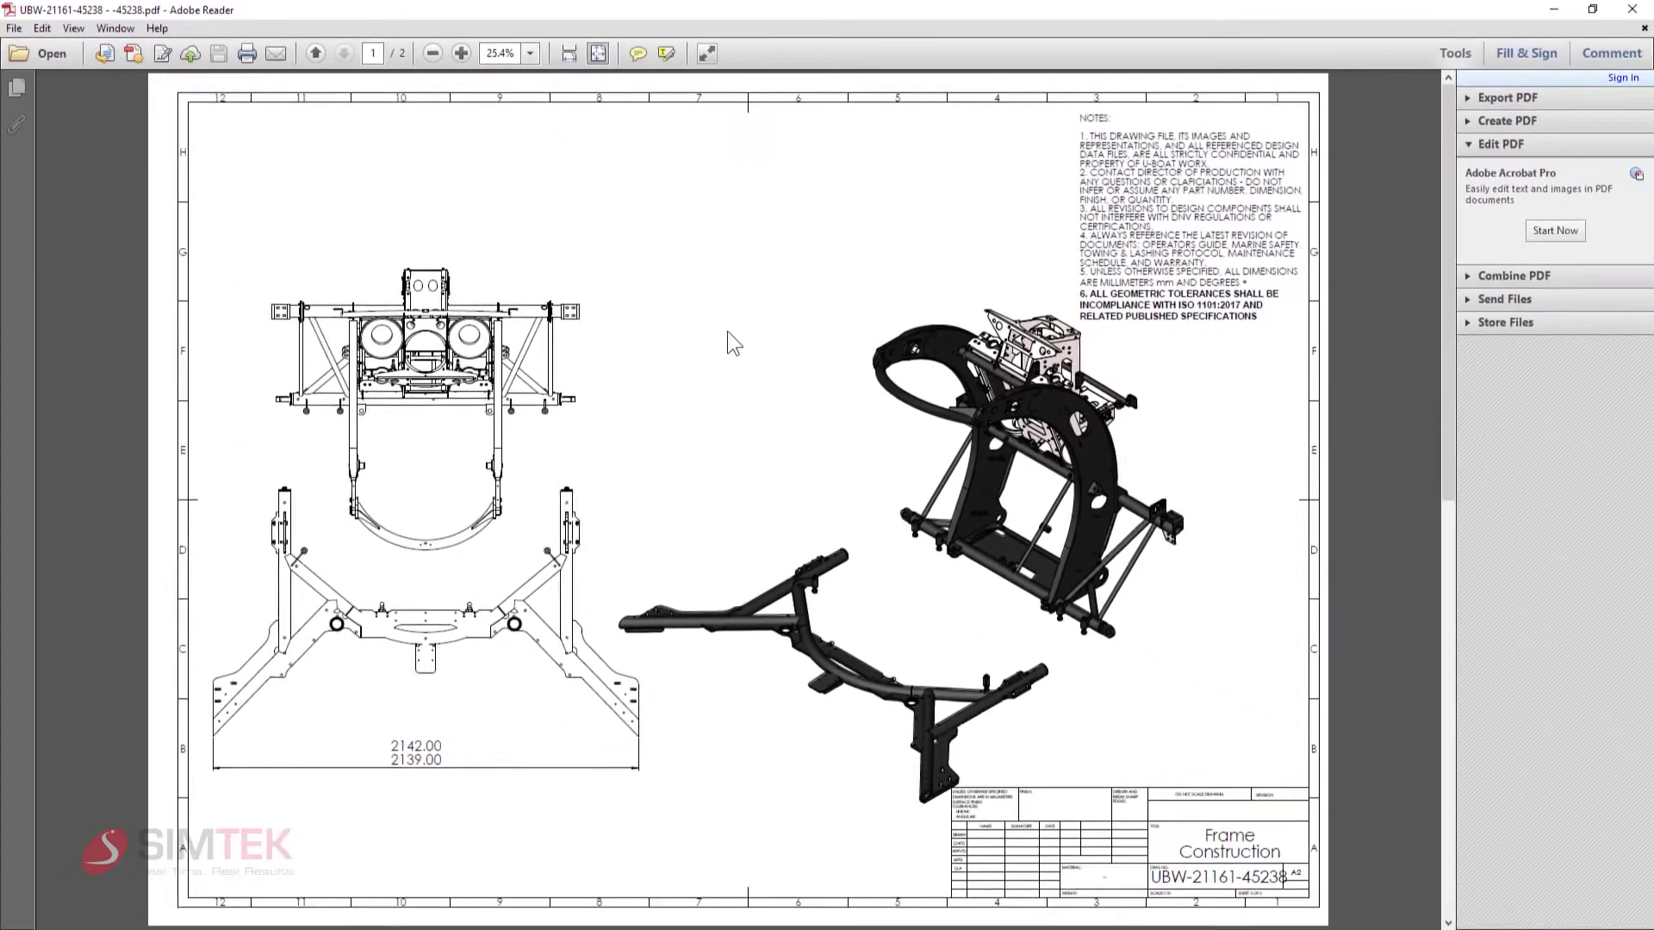
scroll(943, 432, up, 3)
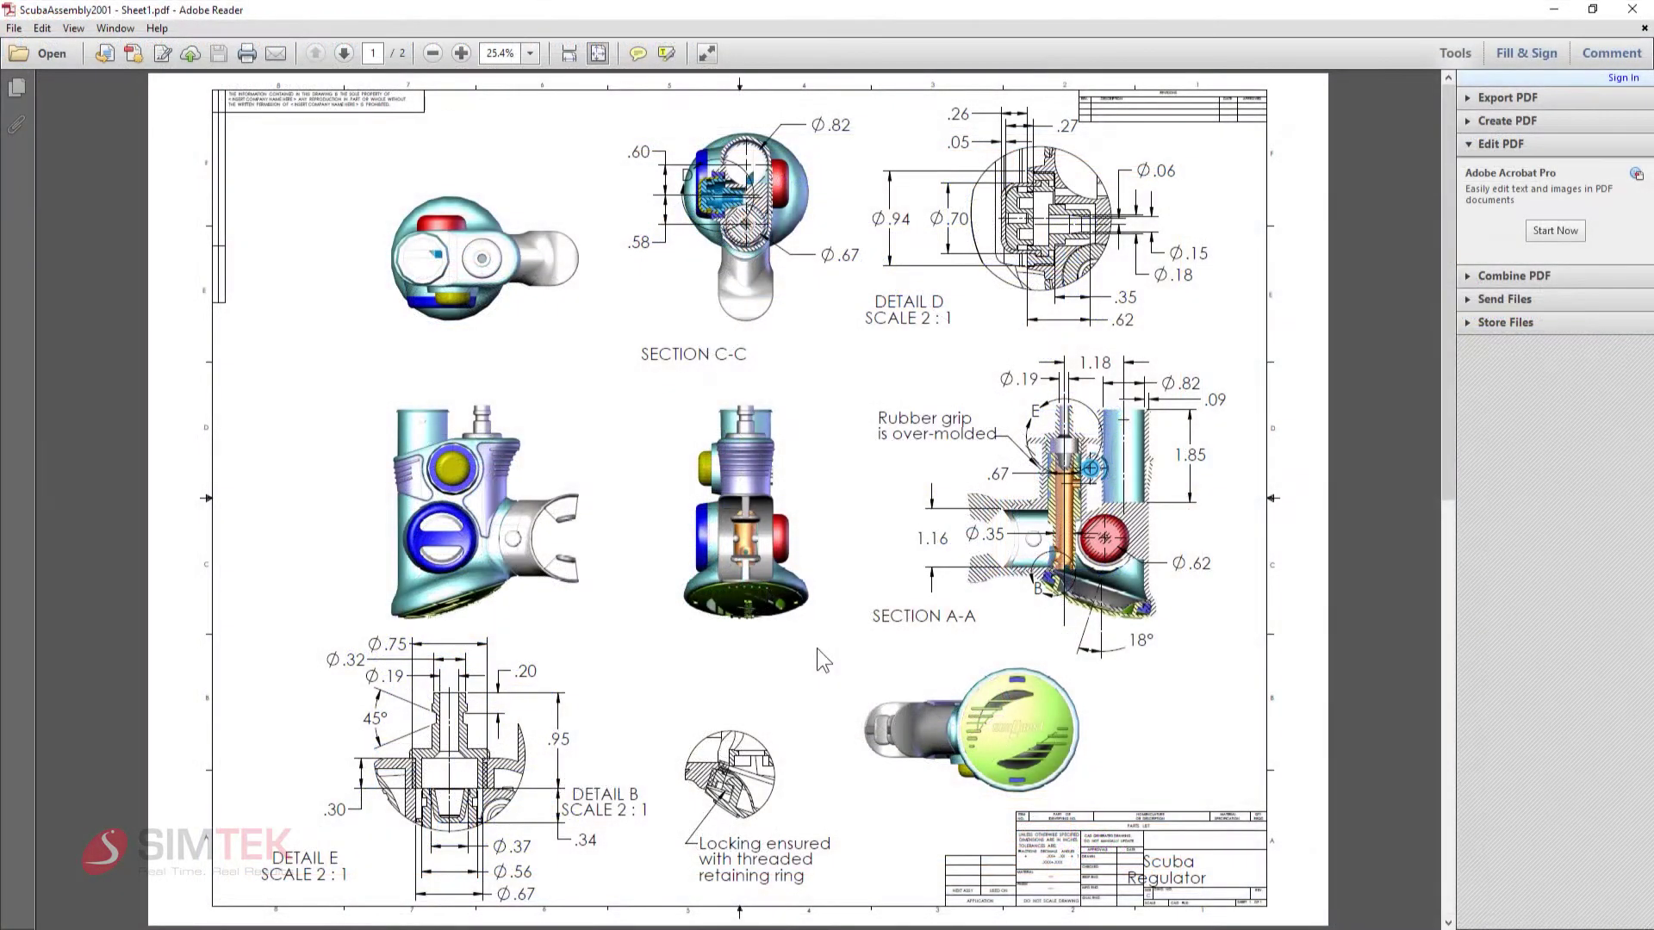
scroll(816, 648, down, 1)
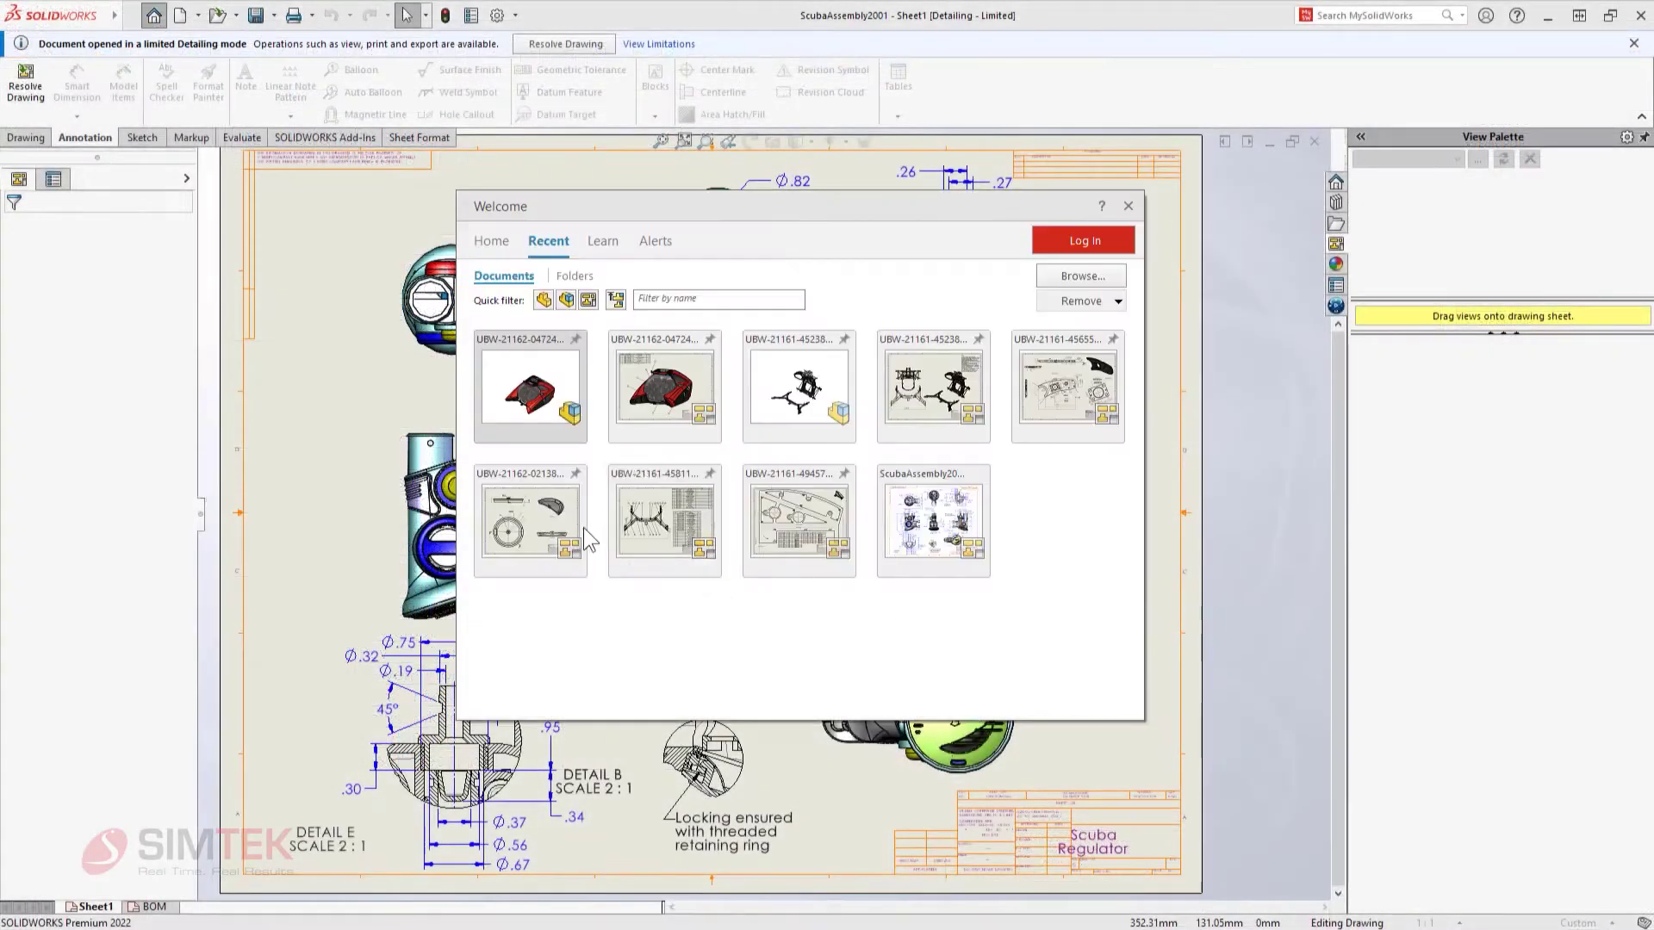
click(577, 523)
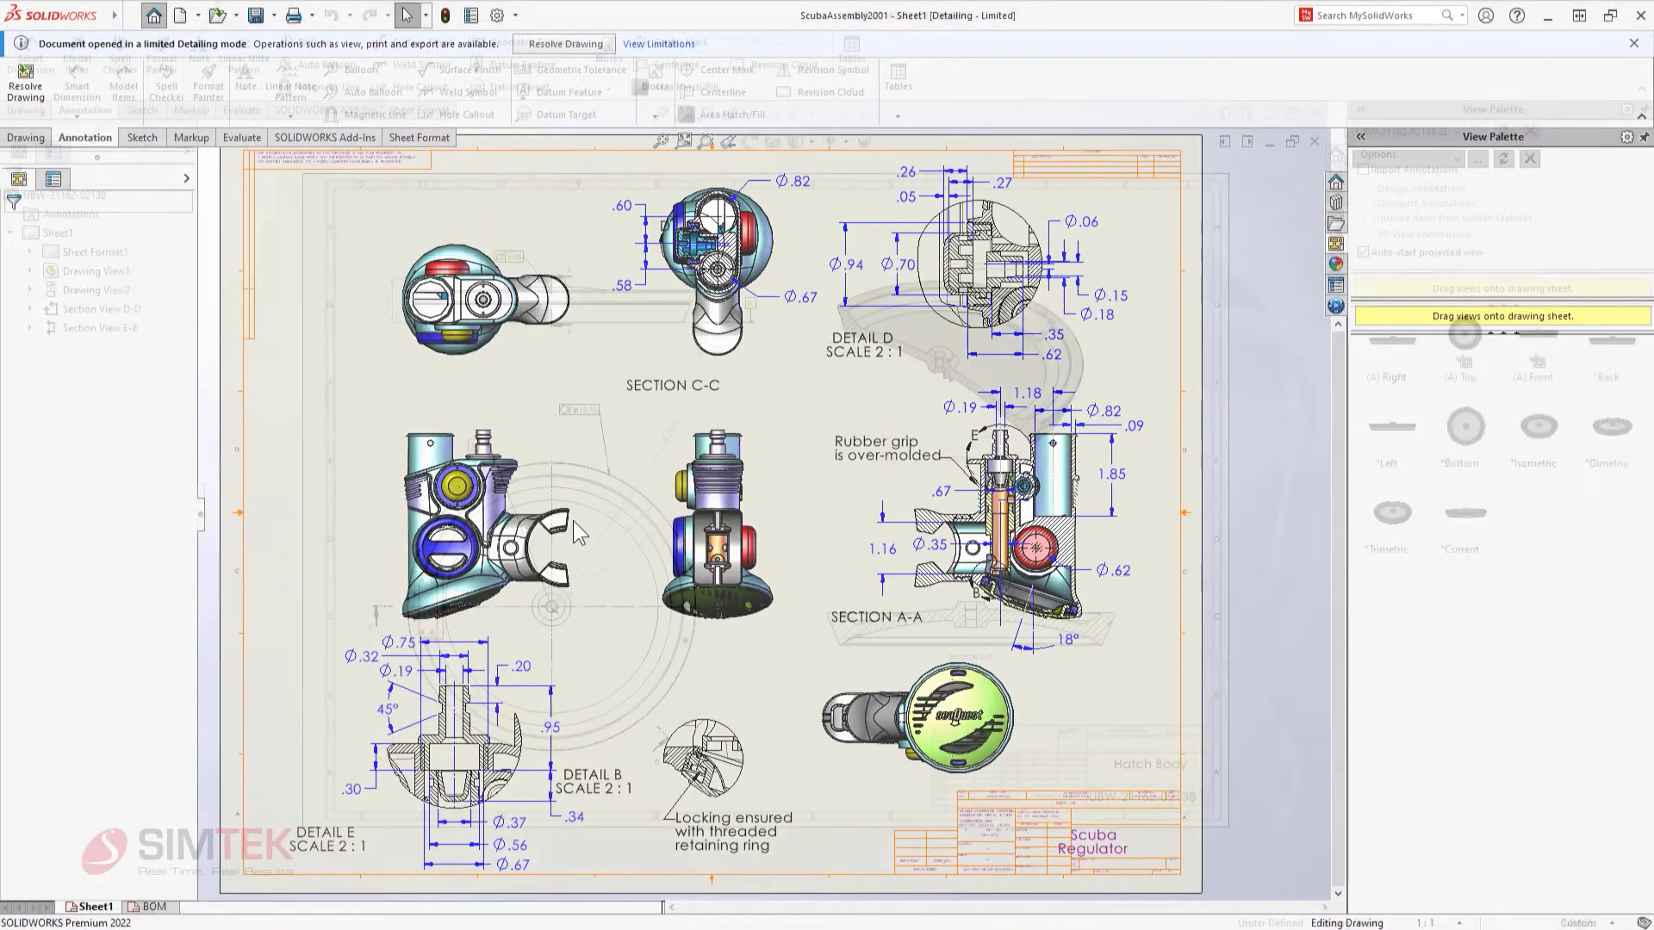
drag(795, 389, 524, 630)
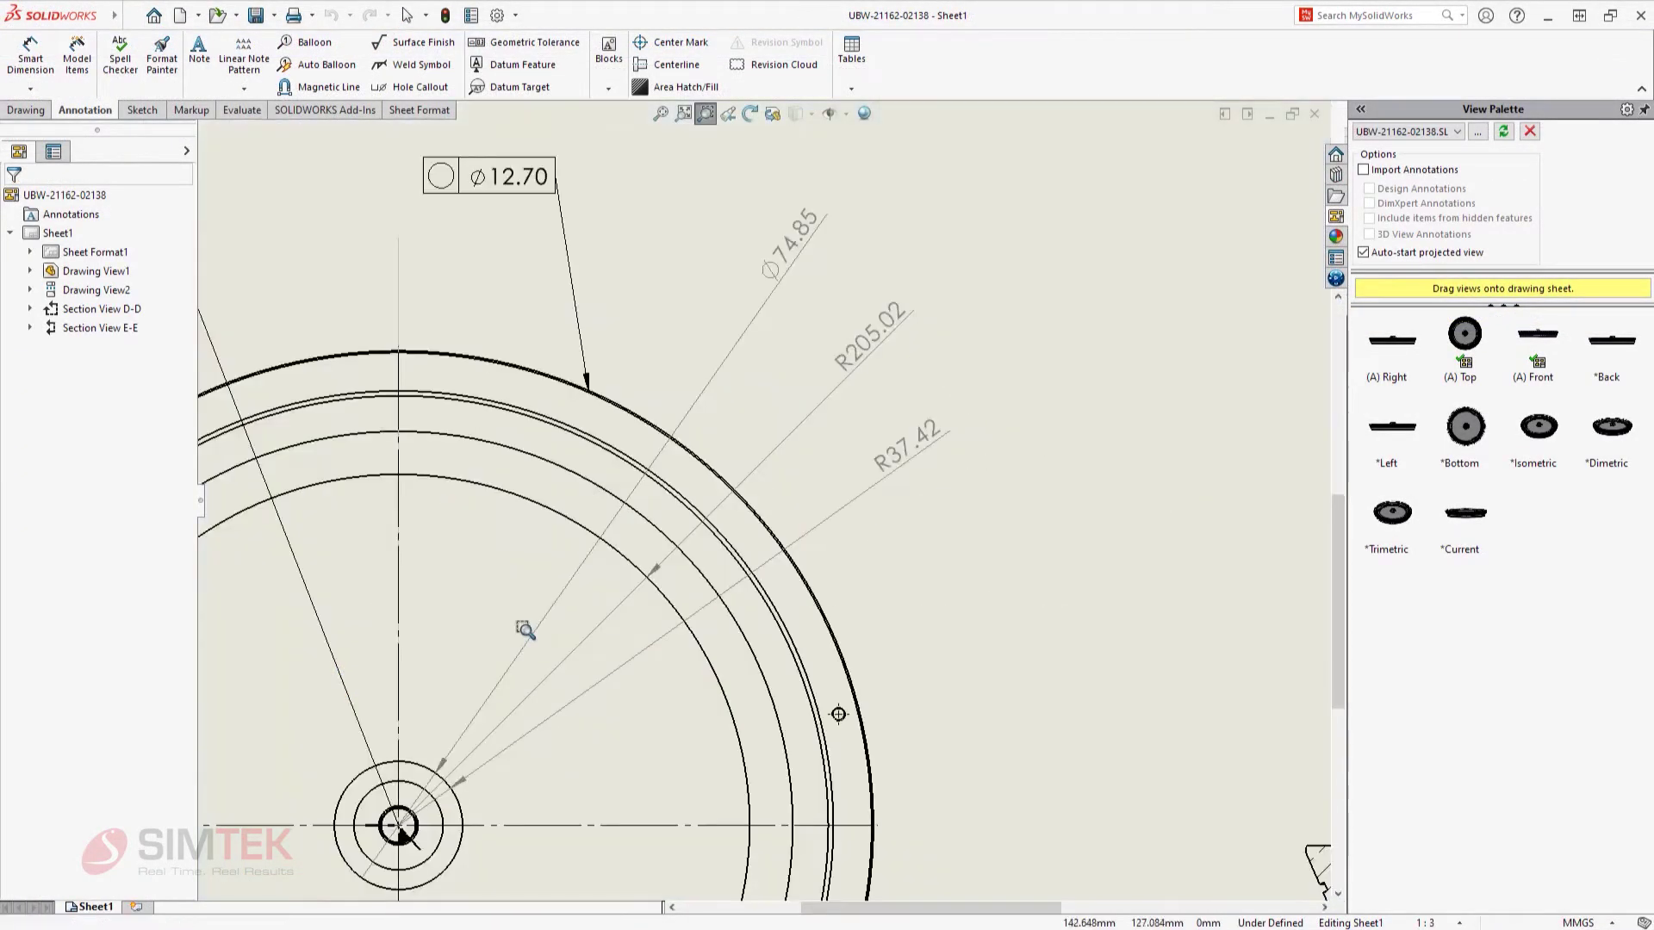
click(789, 255)
click(834, 206)
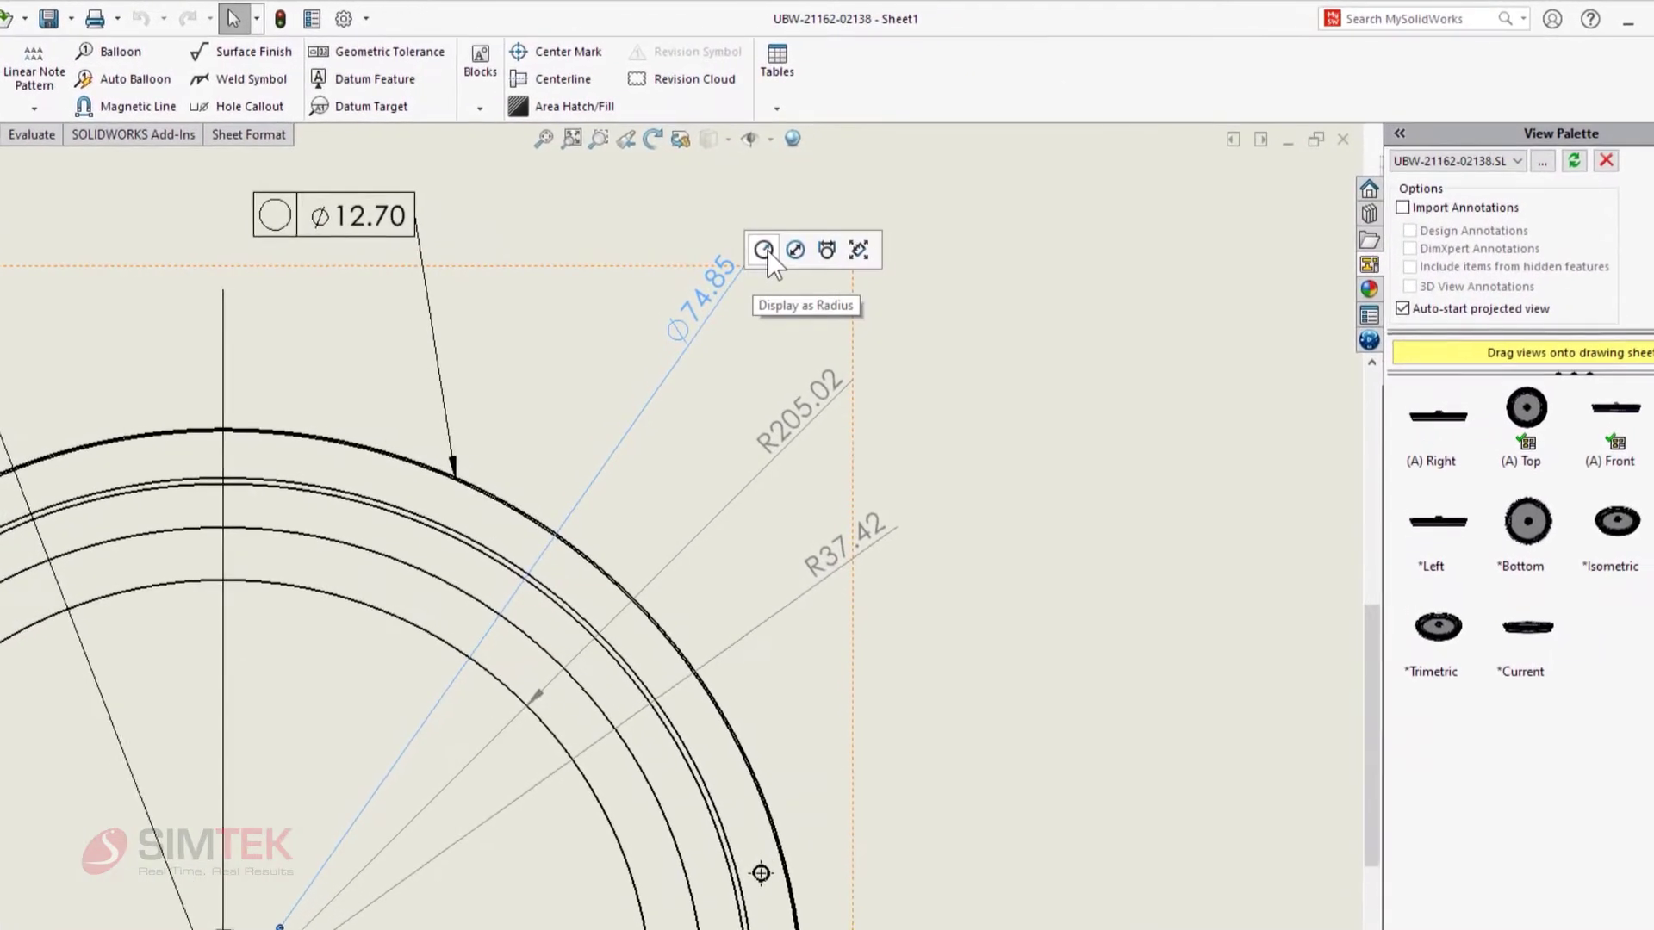
- Display the R205.02 dimension as a diameter and the lower R37.42 dimension as linear, placing it beside the circular view
click(829, 381)
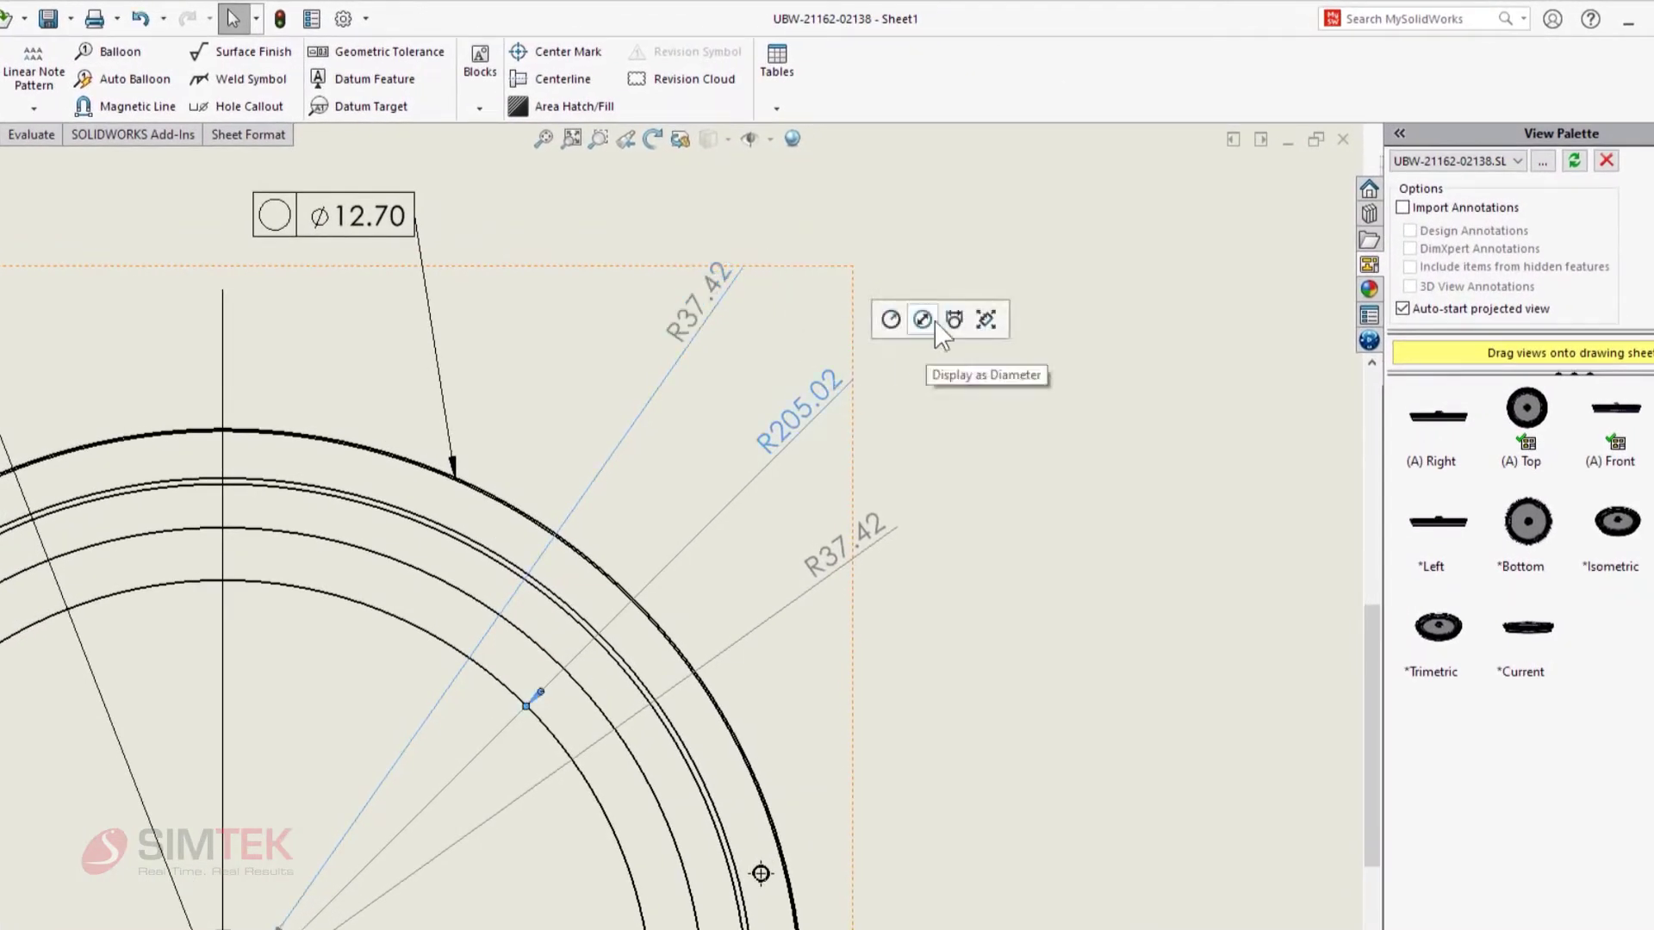
click(858, 535)
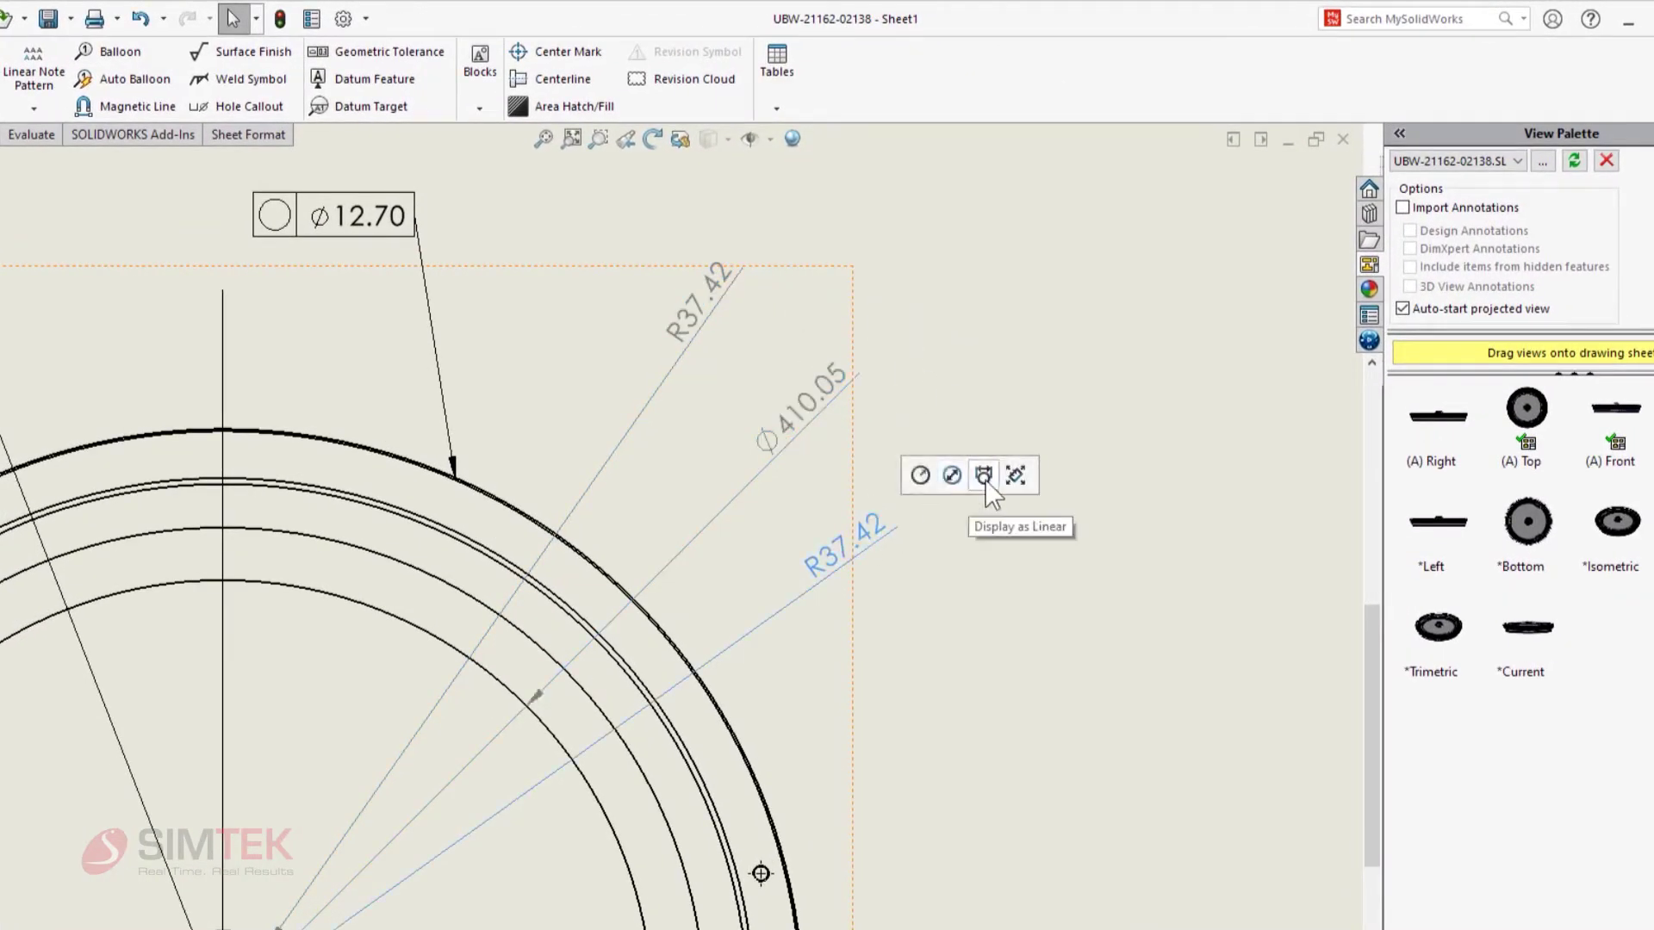
key(f)
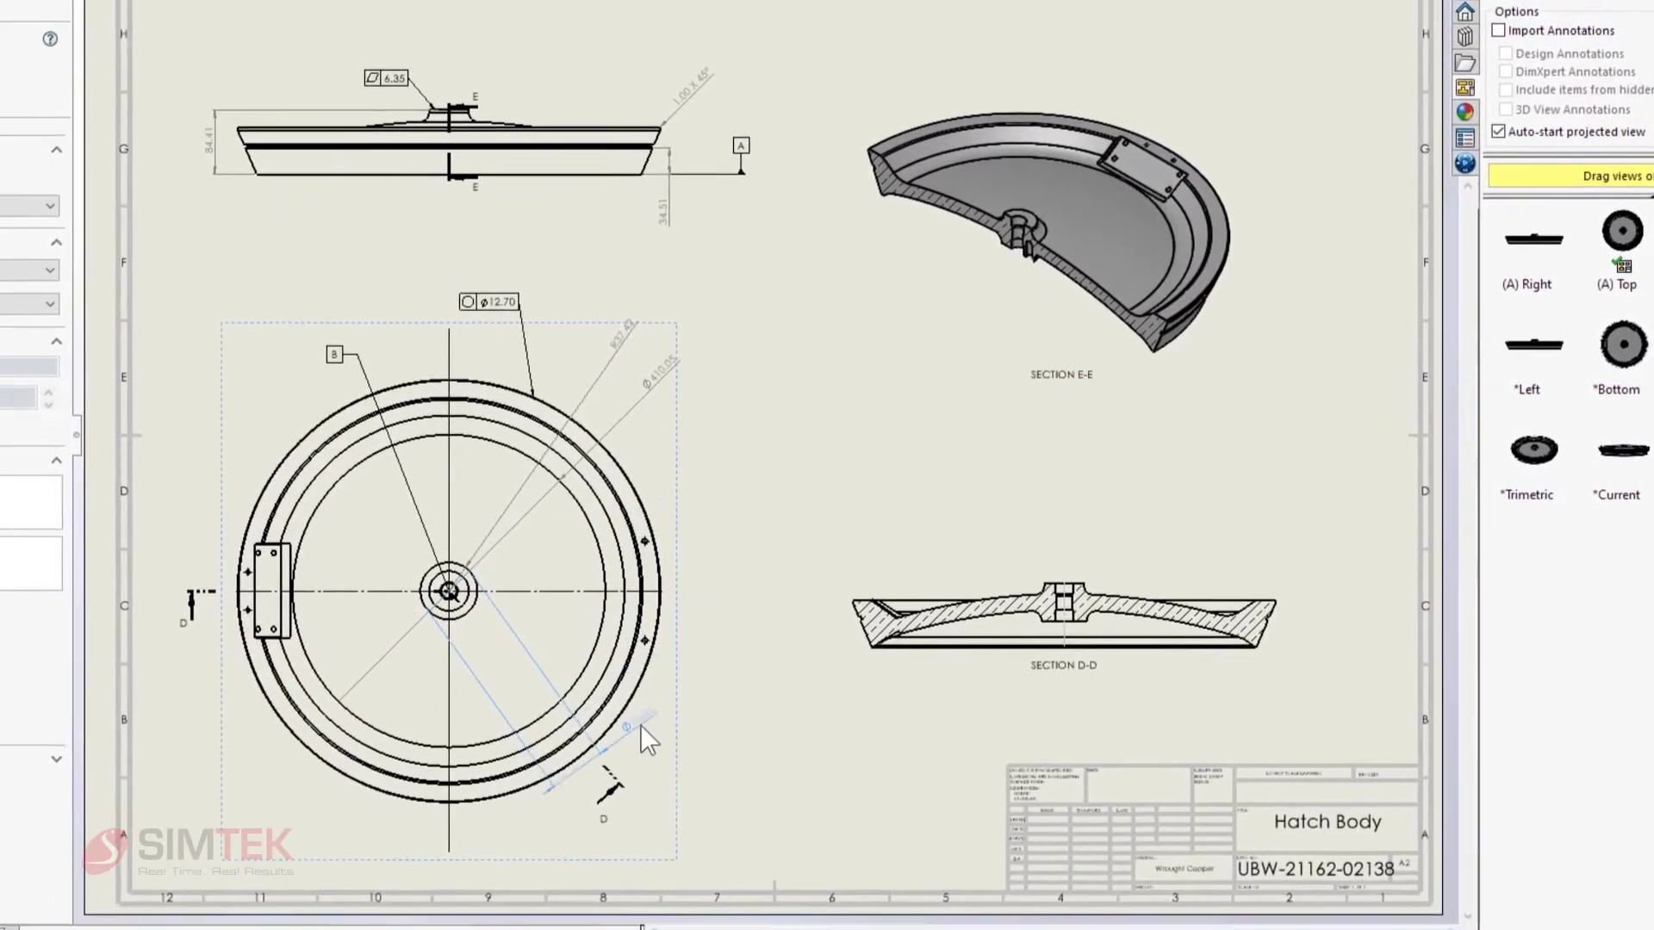
click(639, 727)
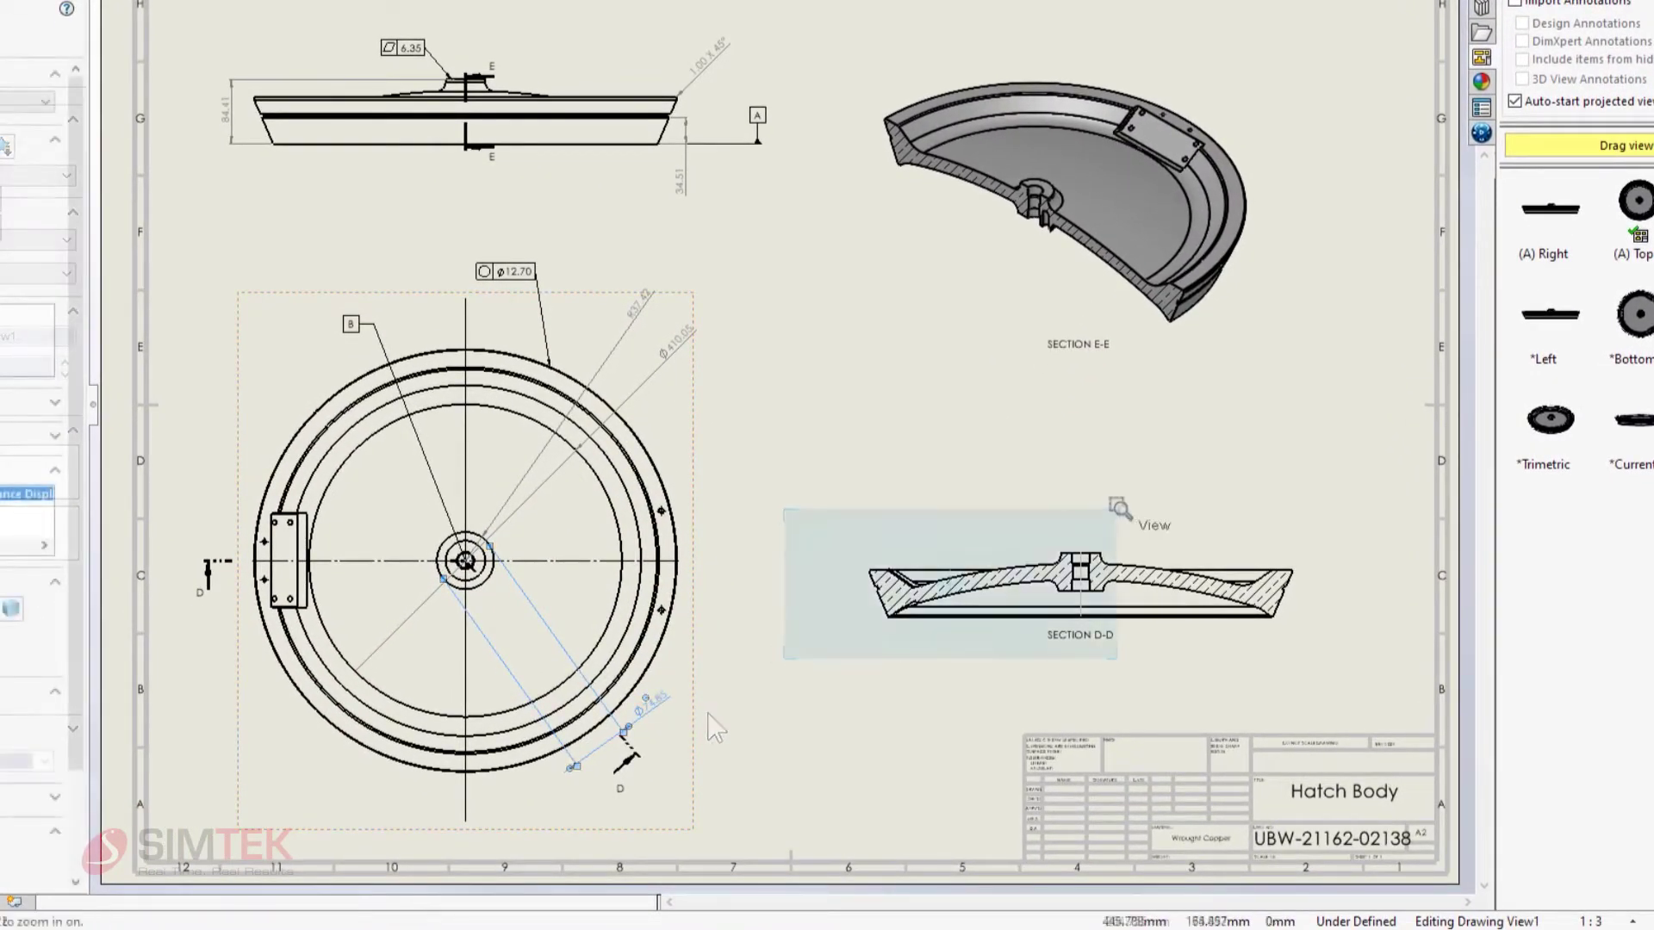
- Add symmetric linear diameter dimensions about the centerline for the central bore and hub edge in Section D-D
scroll(1094, 499, down, 5)
key(s)
click(764, 169)
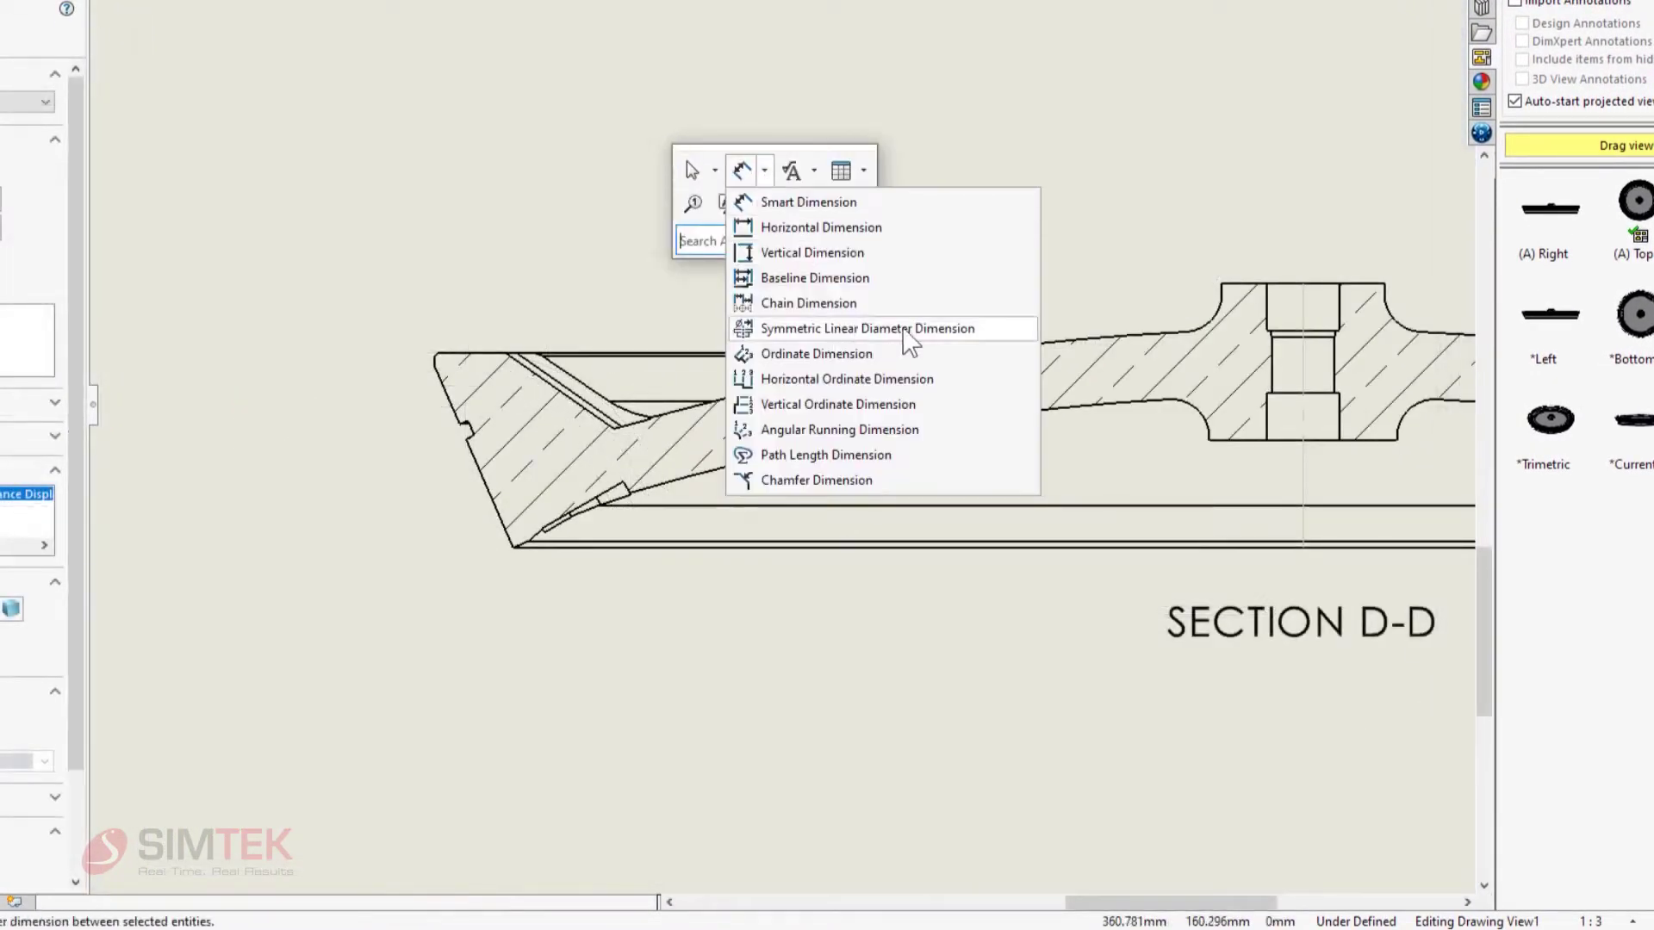
click(980, 329)
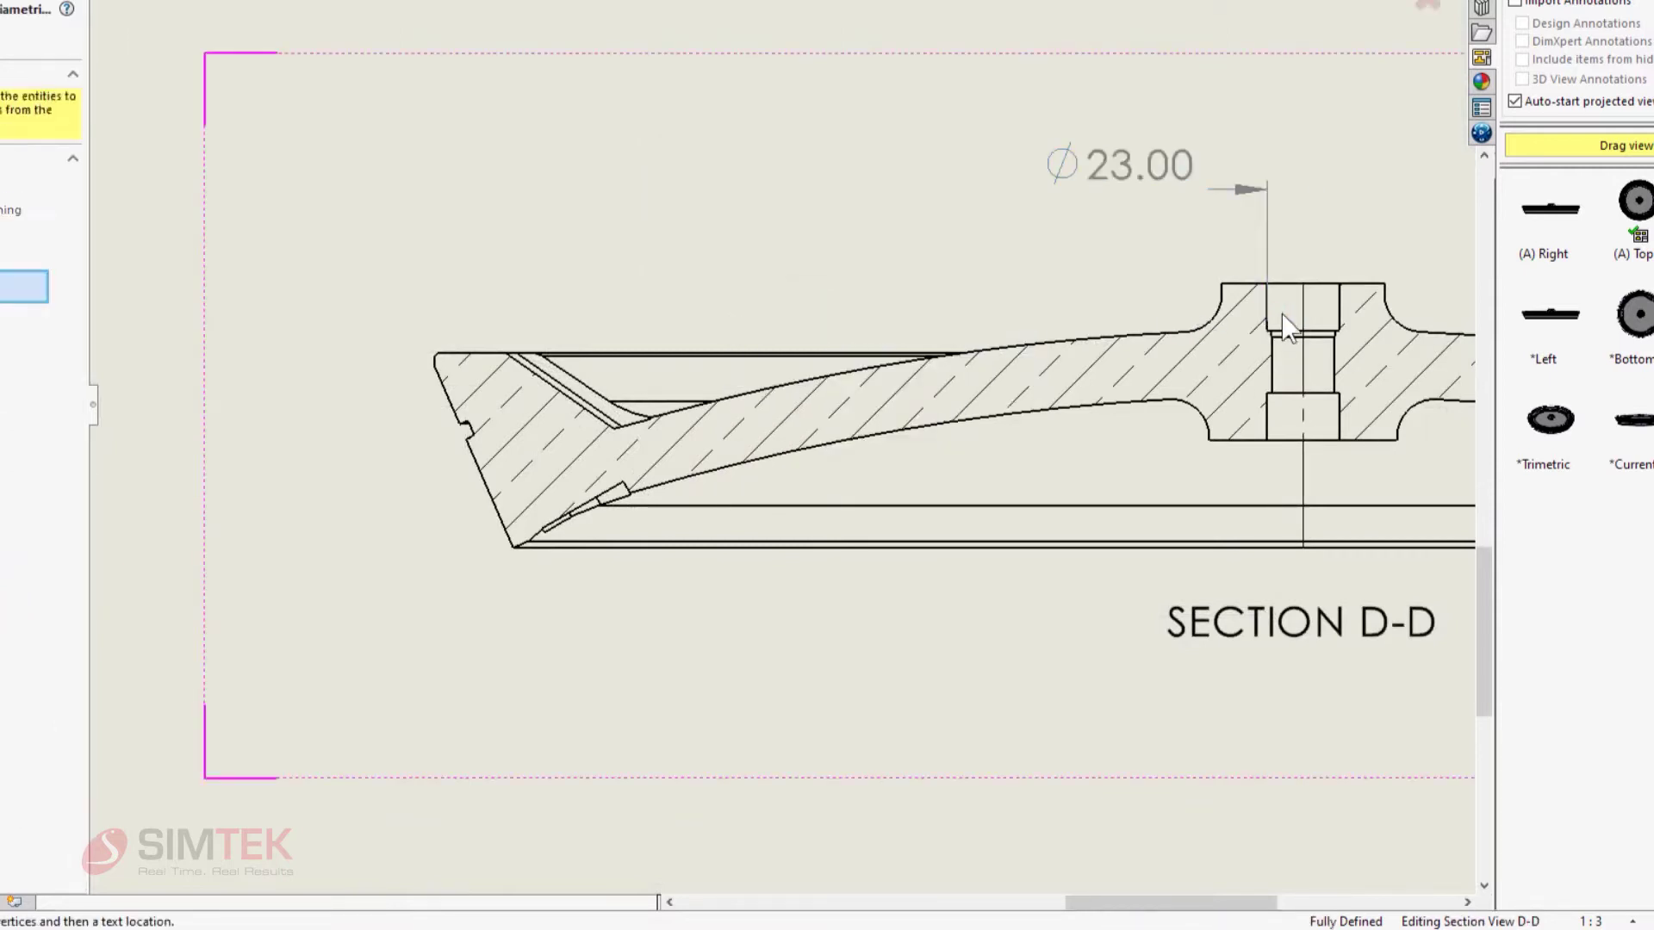
click(1226, 294)
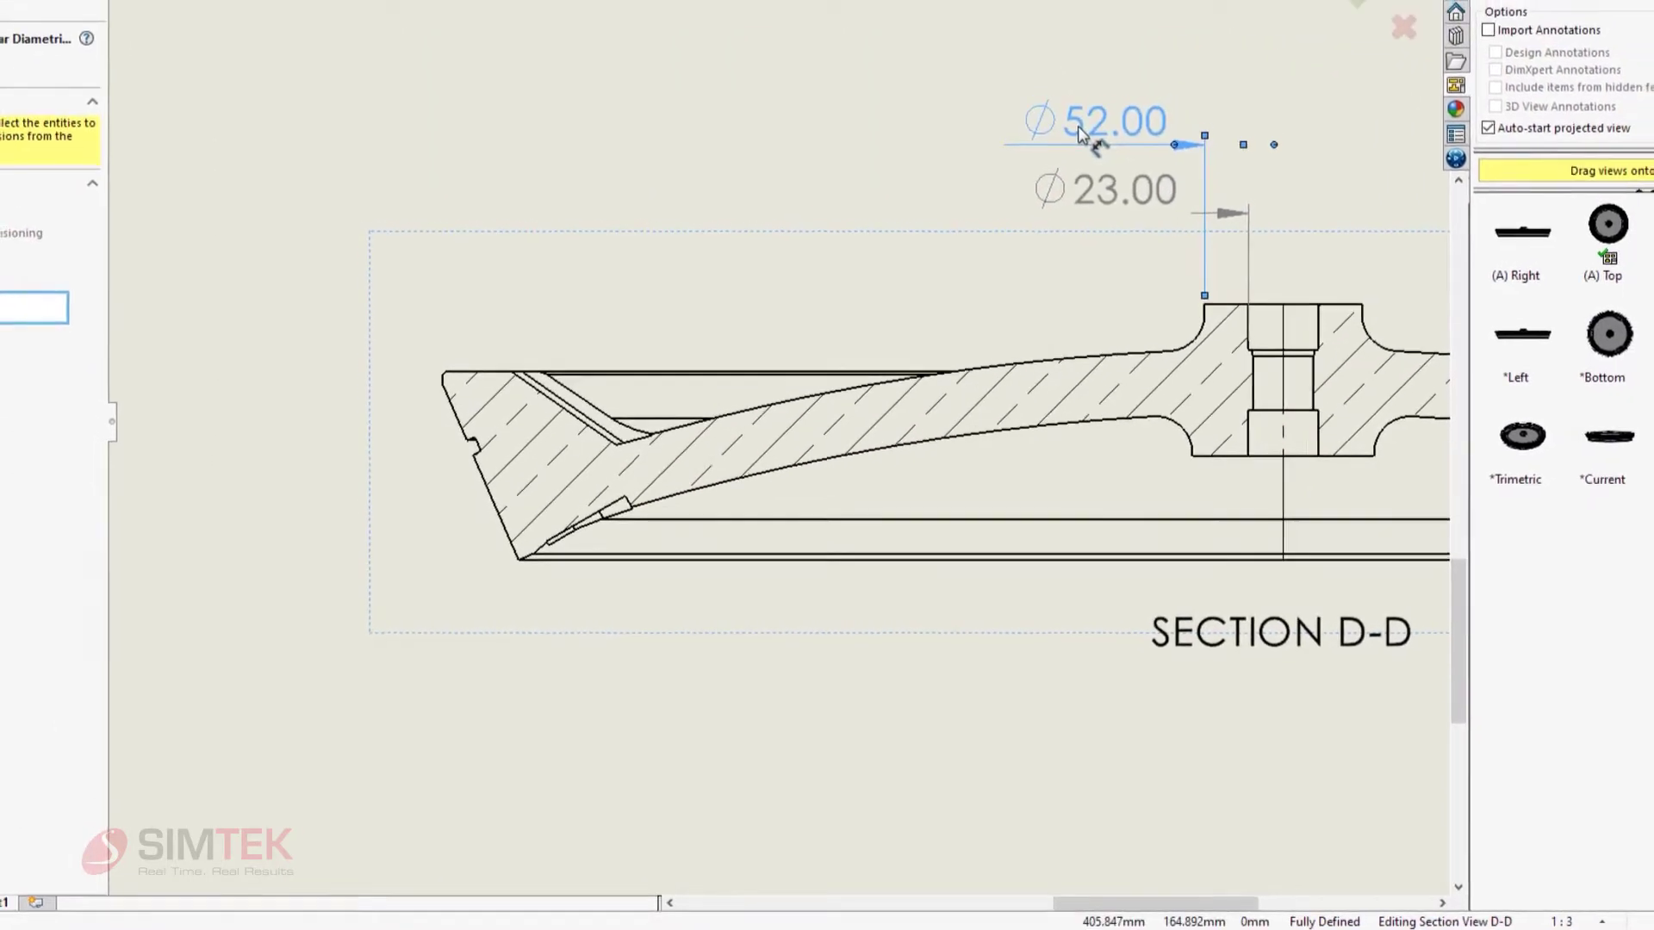
- Add the remaining symmetric linear diameter dimensions to the outer rim, groove and recess edges of Section D-D
click(459, 417)
click(524, 410)
click(532, 411)
click(622, 477)
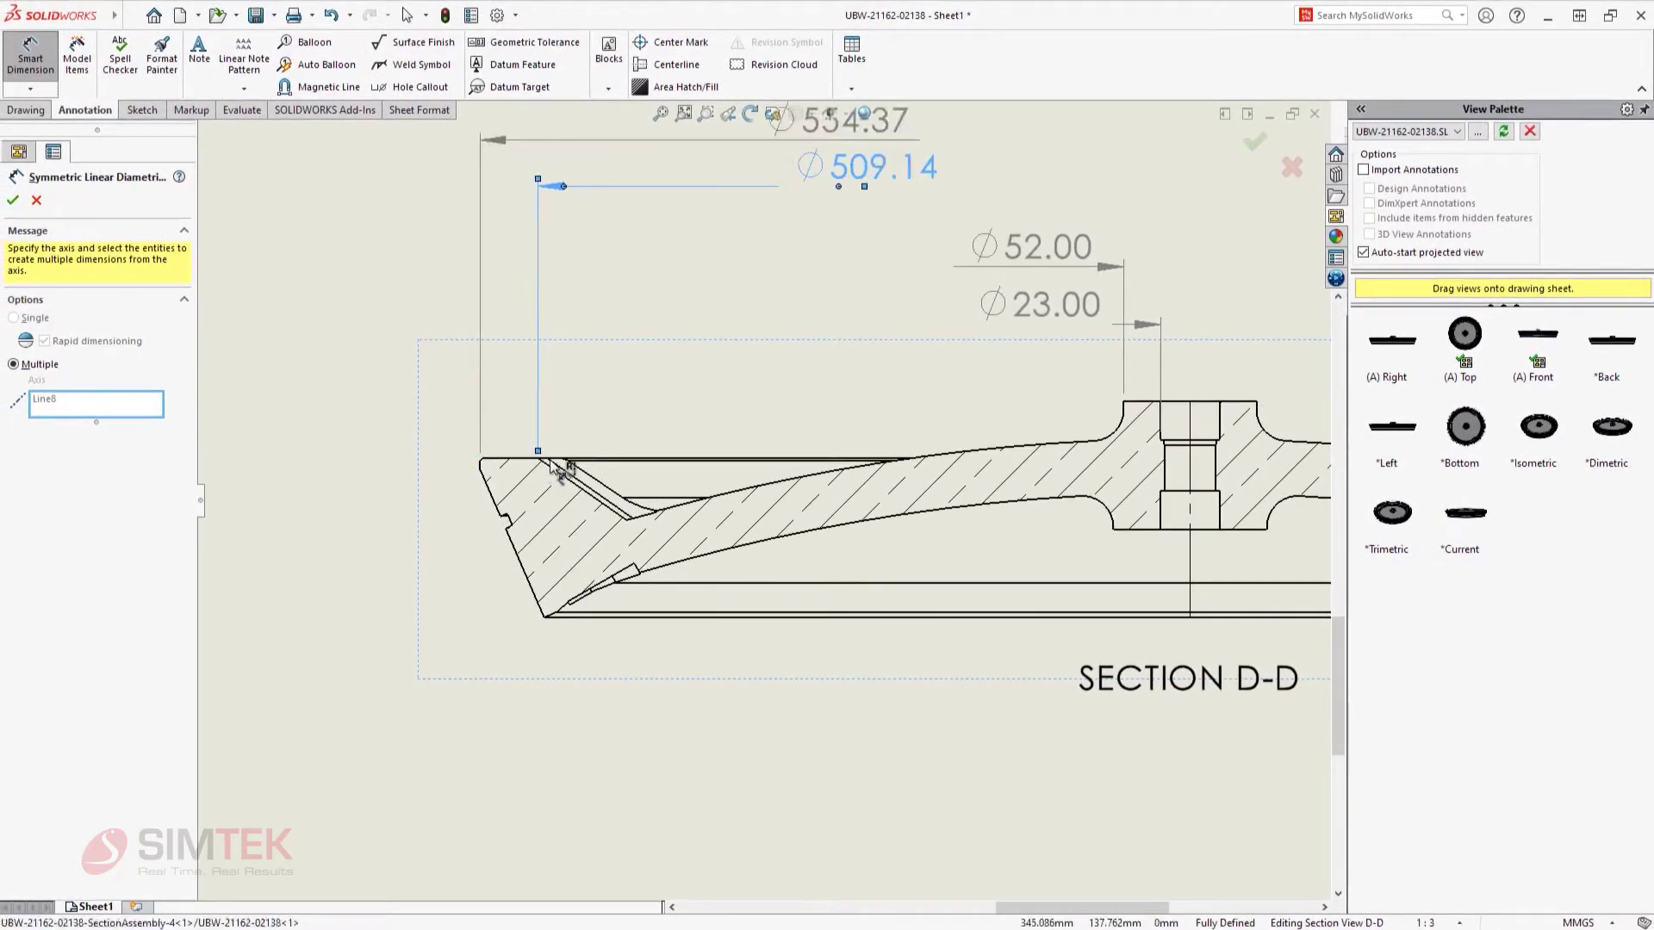
click(637, 570)
scroll(775, 502, up, 3)
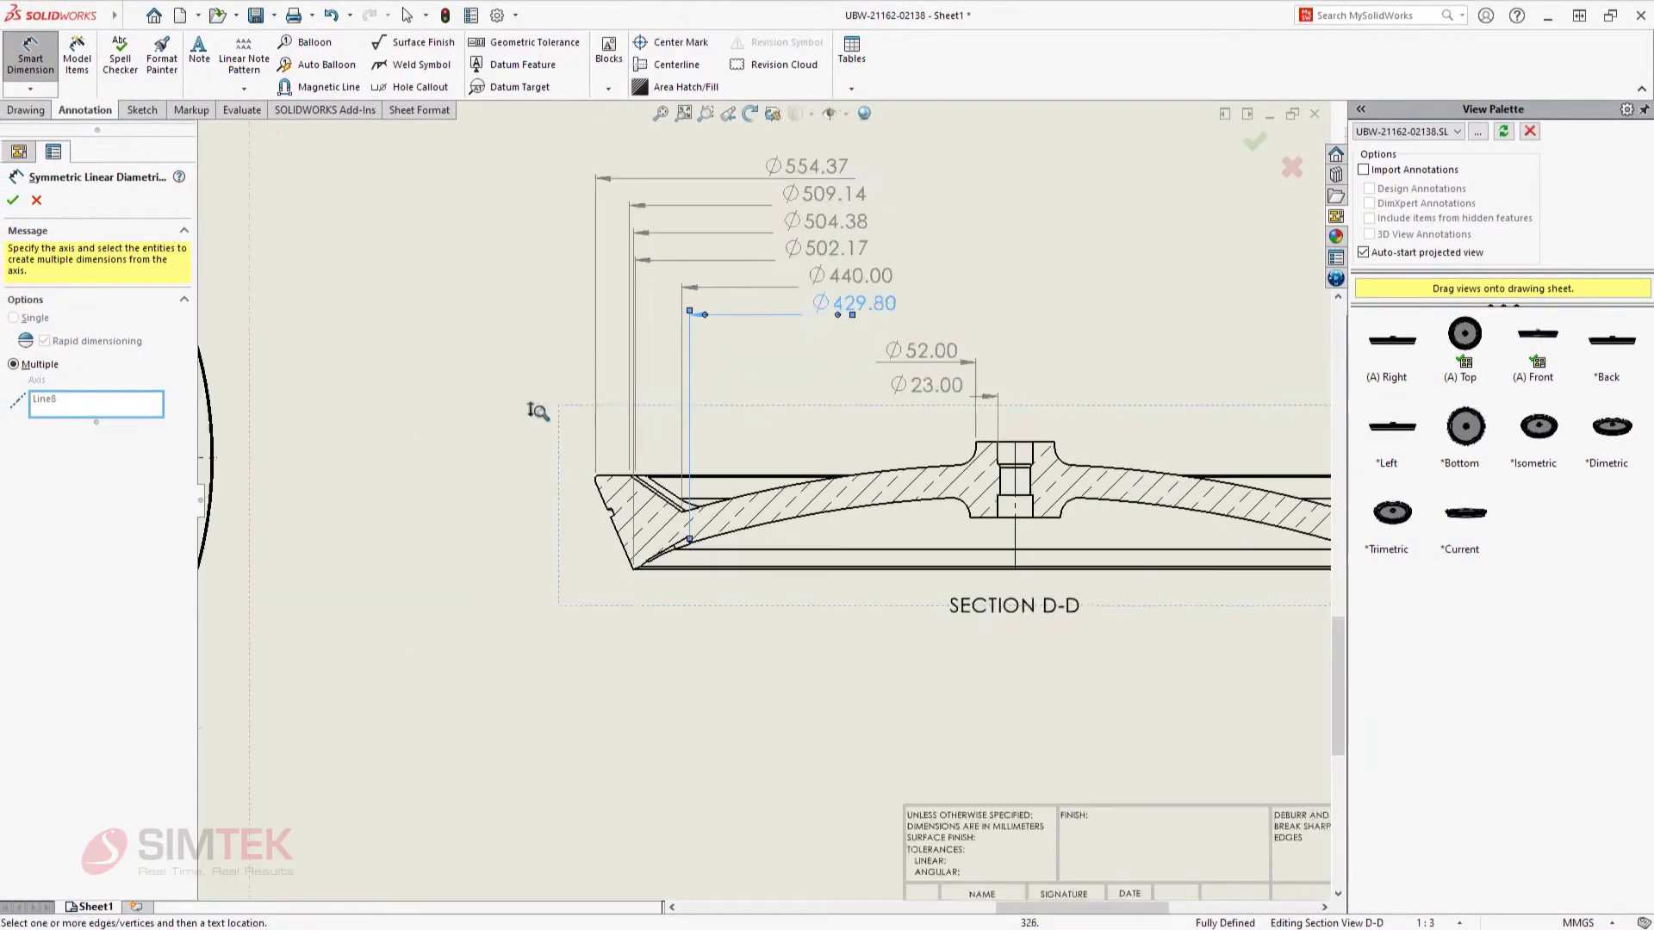
ctrl+middle_drag(1154, 303, 812, 380)
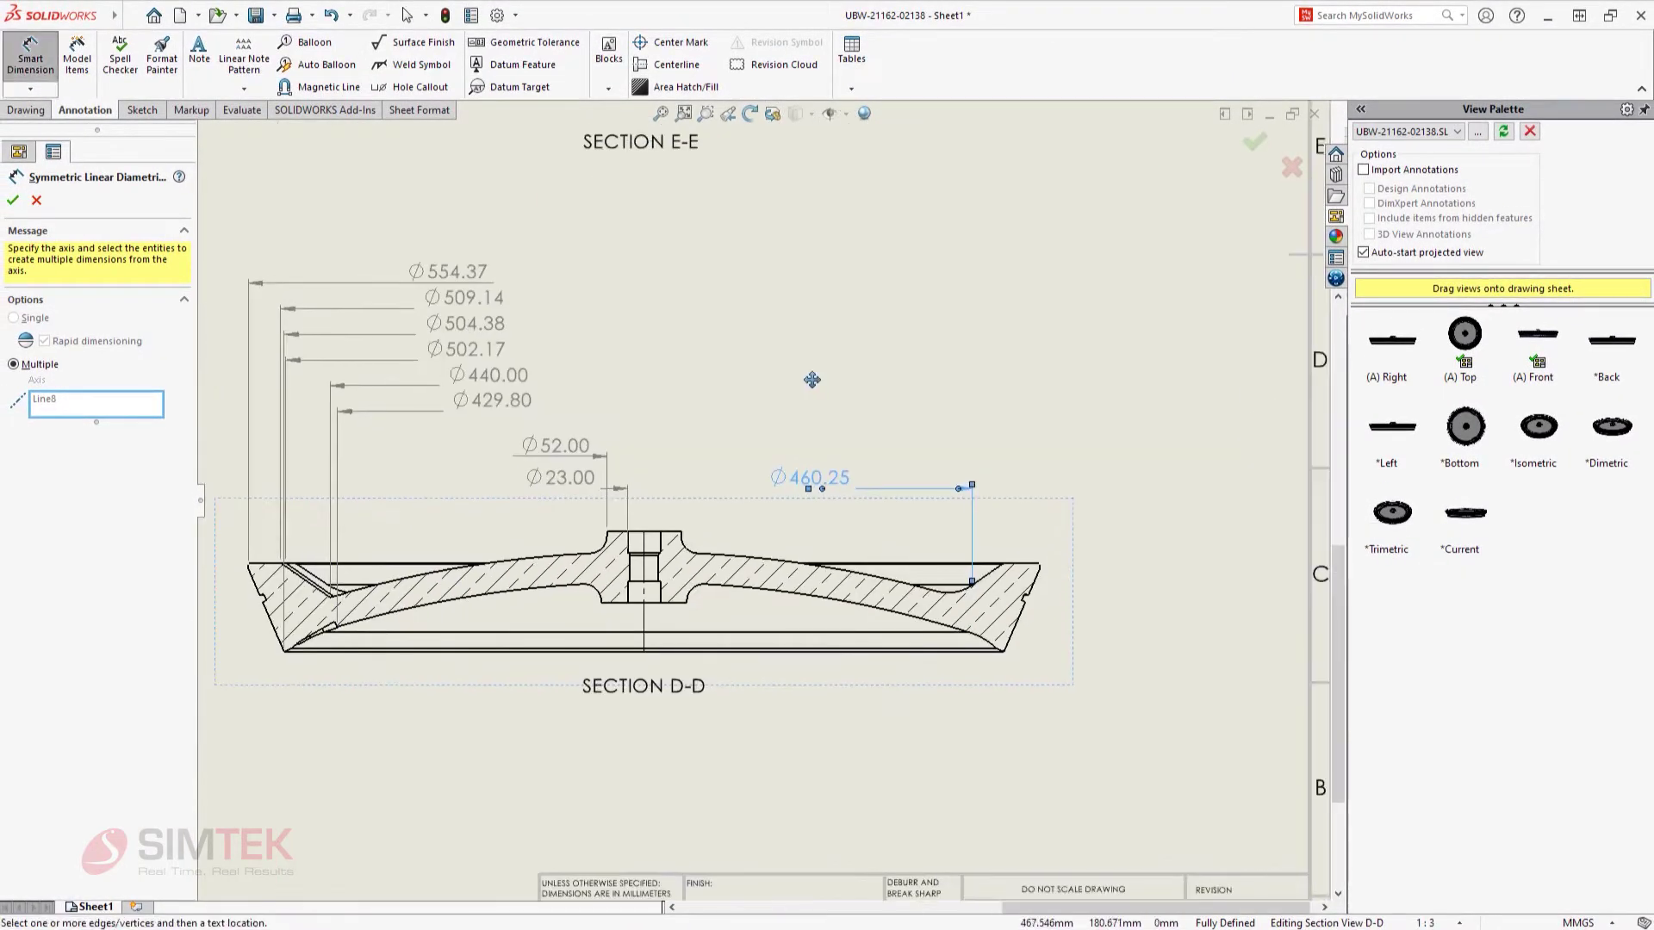
key(Escape)
- Select all annotations on the sheet and adjust the spacing between the dimensions with the dimension spacing value
key(ctrl+a)
mouse_move(742, 491)
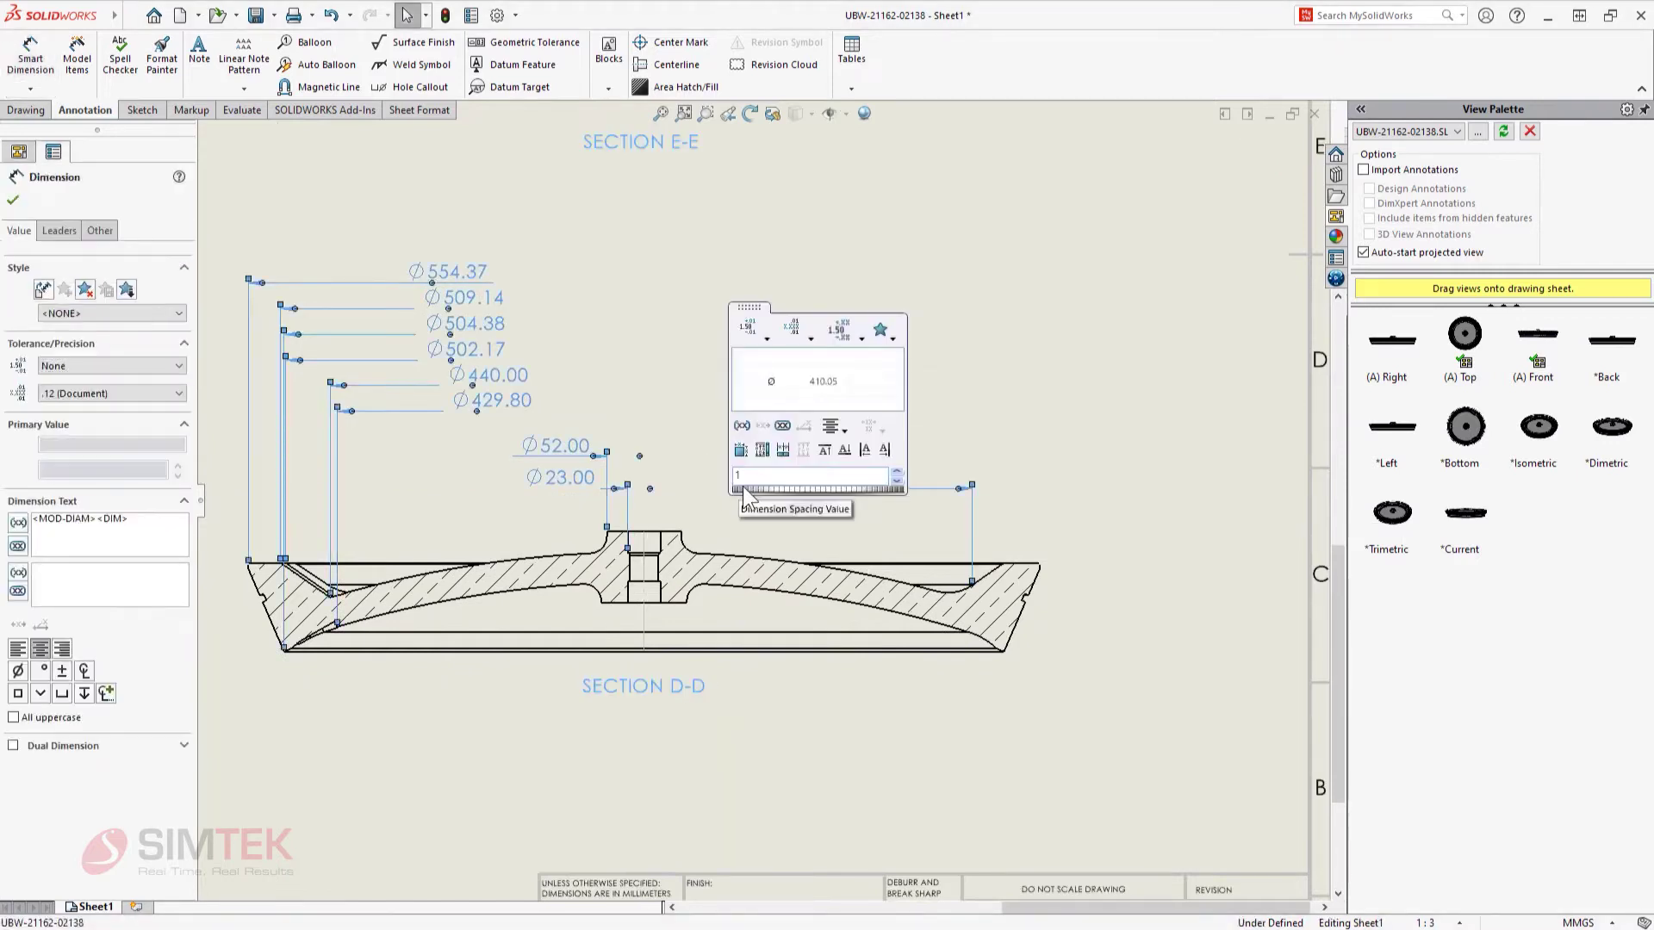
drag(742, 491, 756, 493)
click(1052, 415)
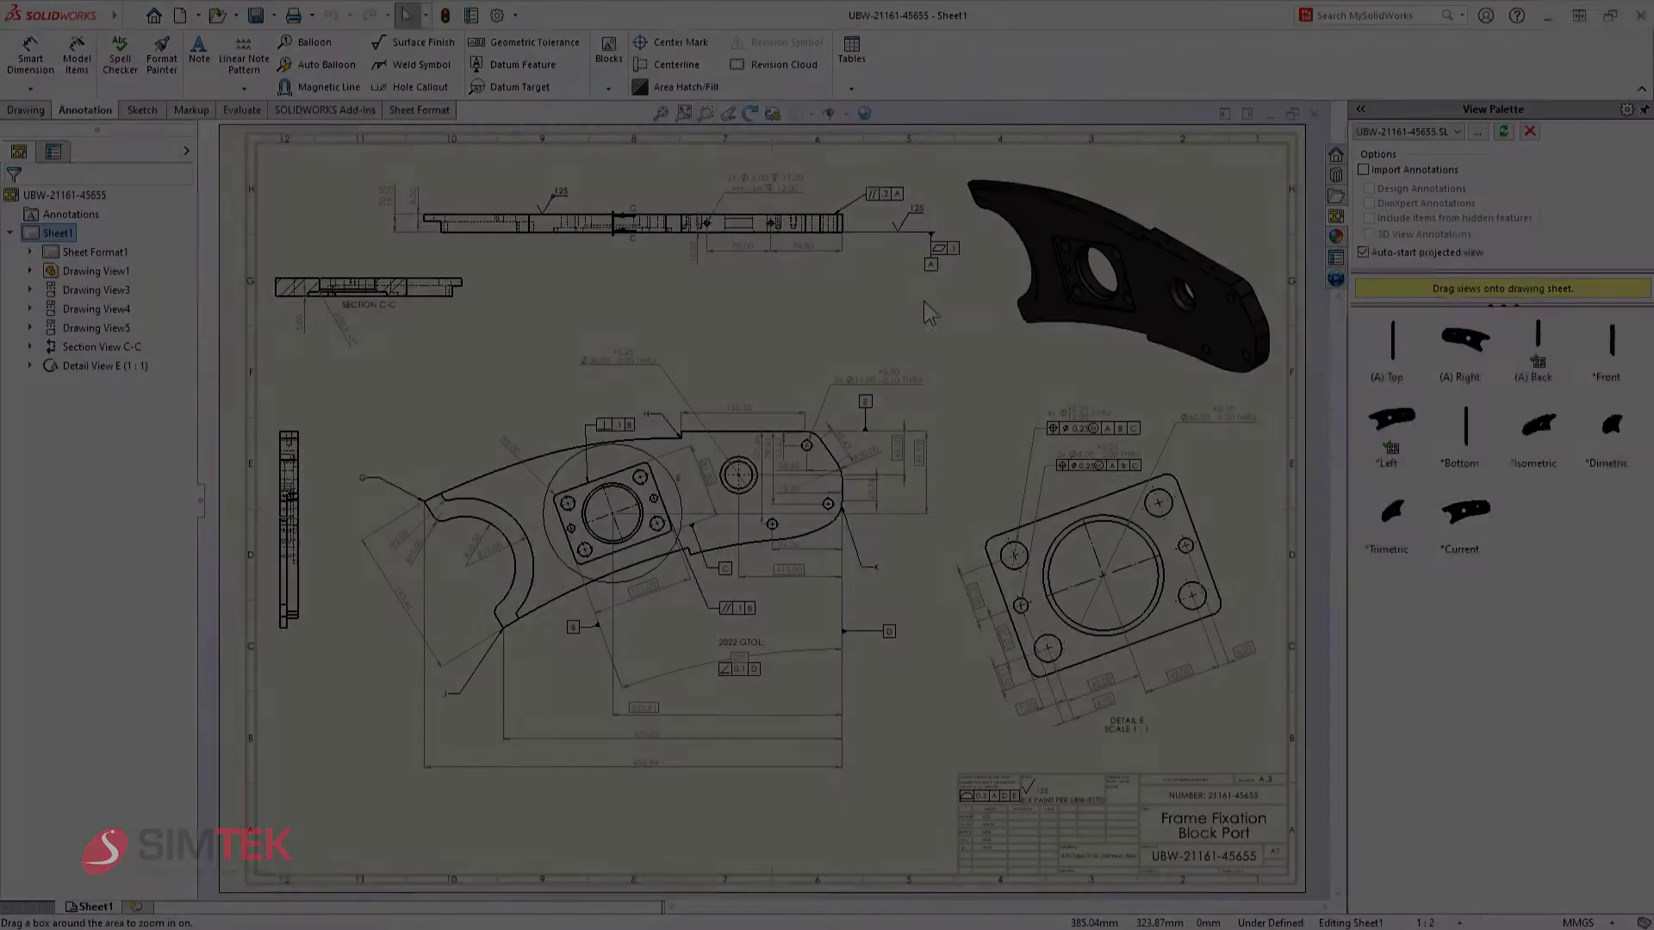
- Attach a position tolerance with a diameter zone of 0.25 to the Ø30.00 THRU hole dimension
drag(728, 292, 935, 383)
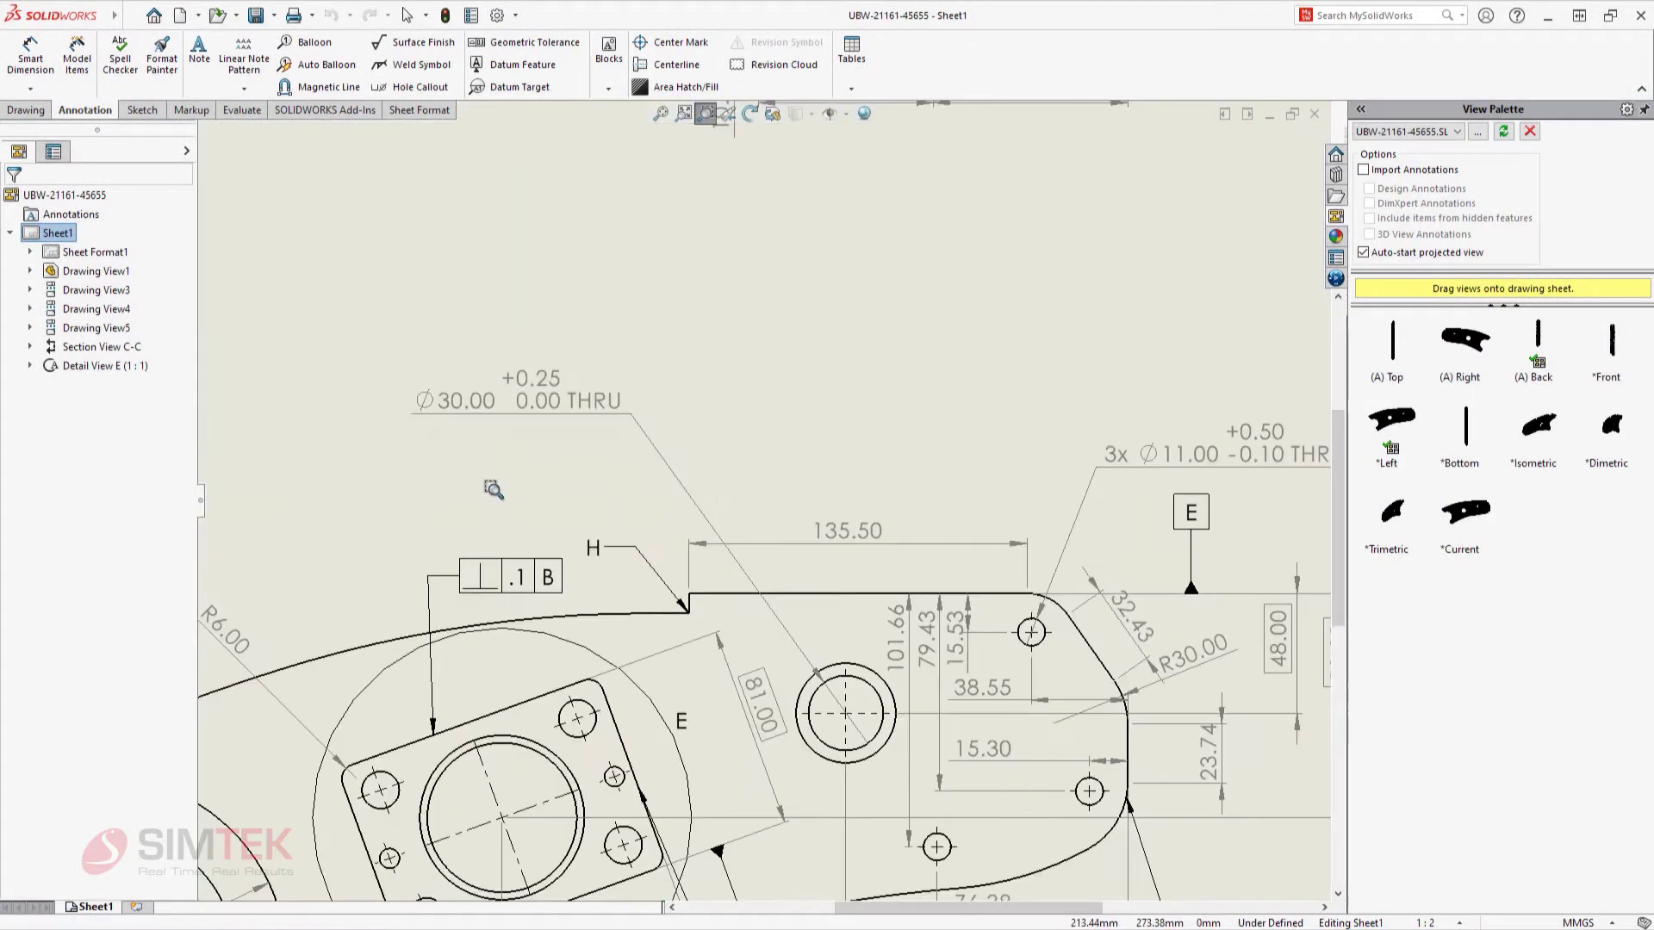
click(551, 421)
key(s)
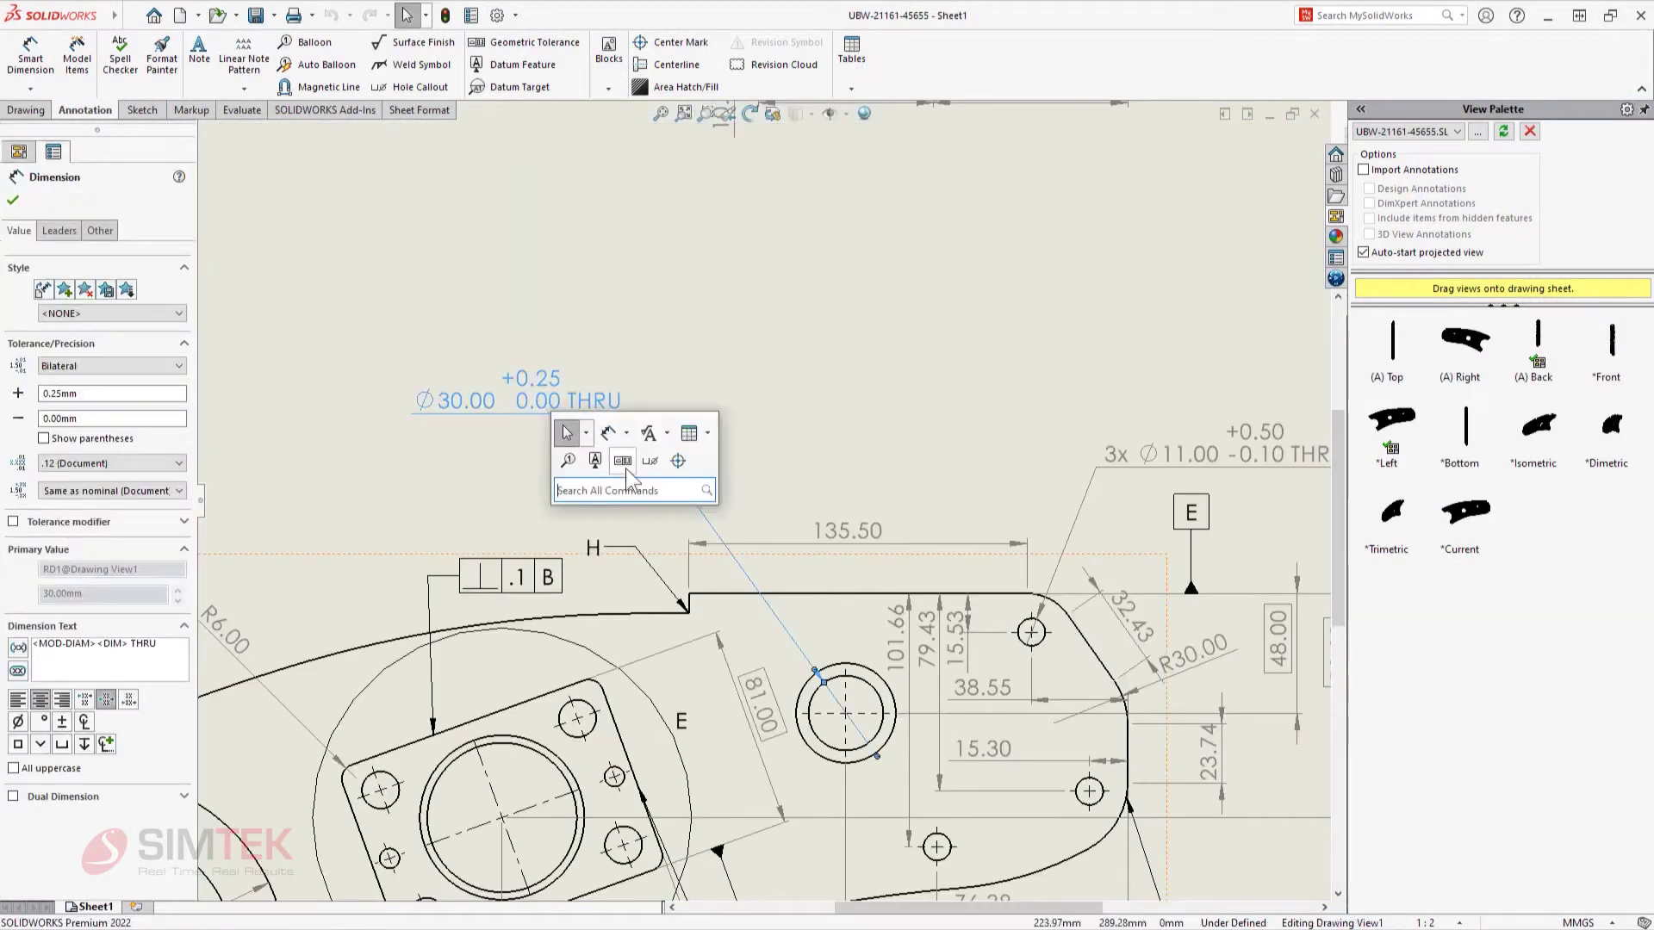
click(624, 463)
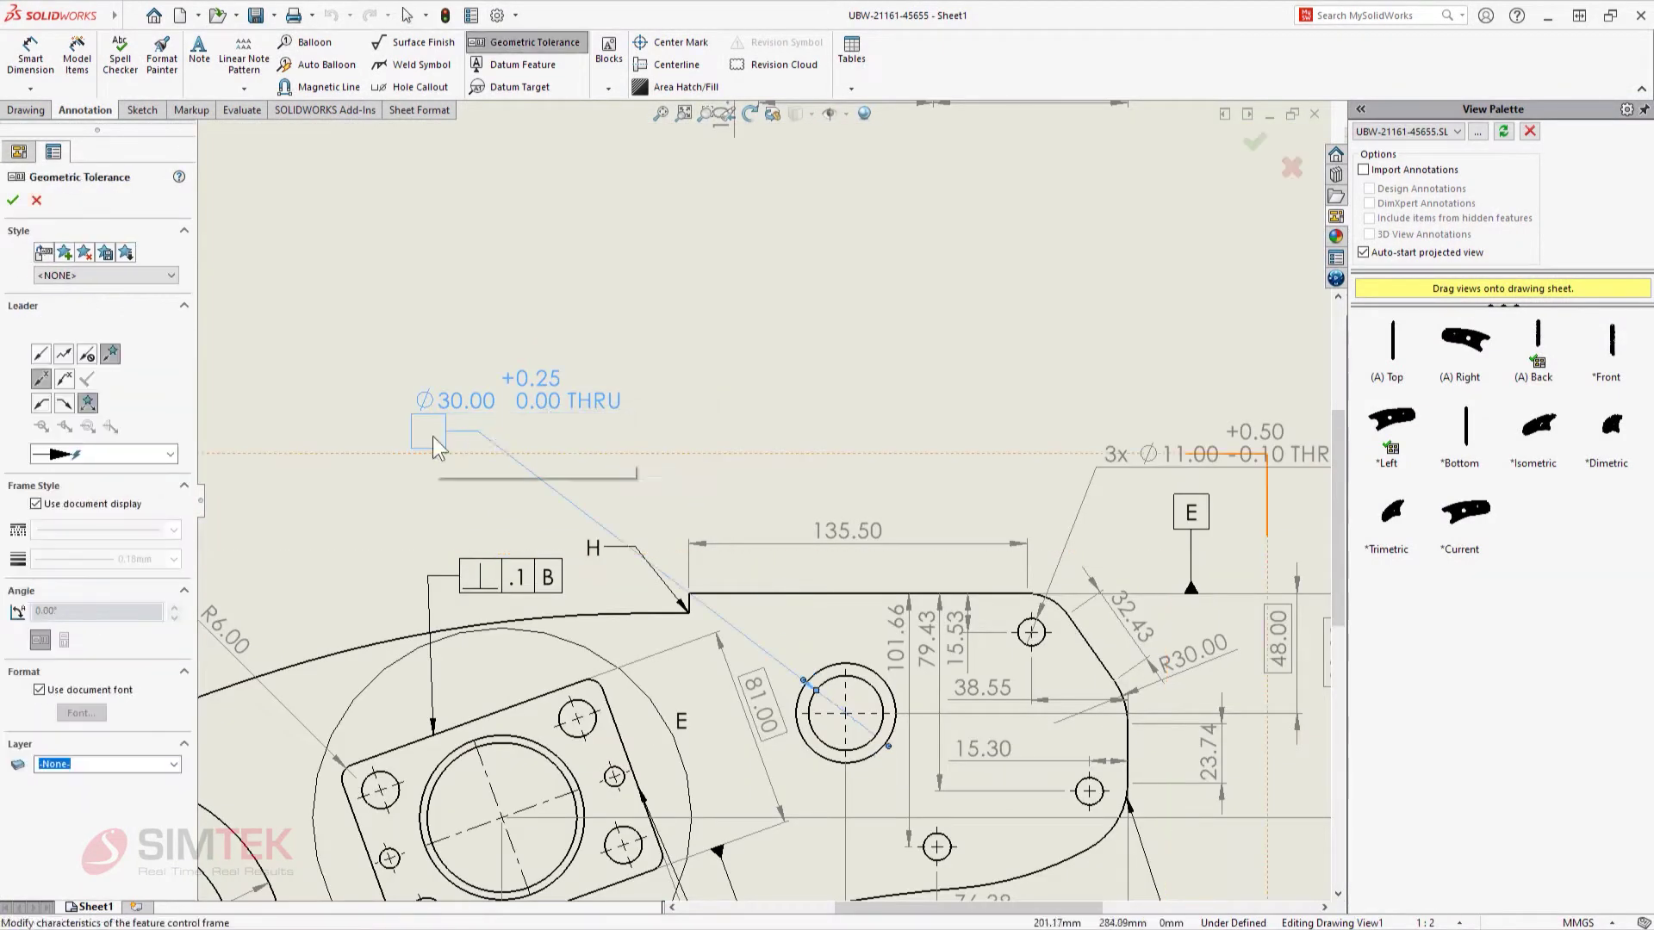
click(432, 436)
click(518, 548)
text(0.25)
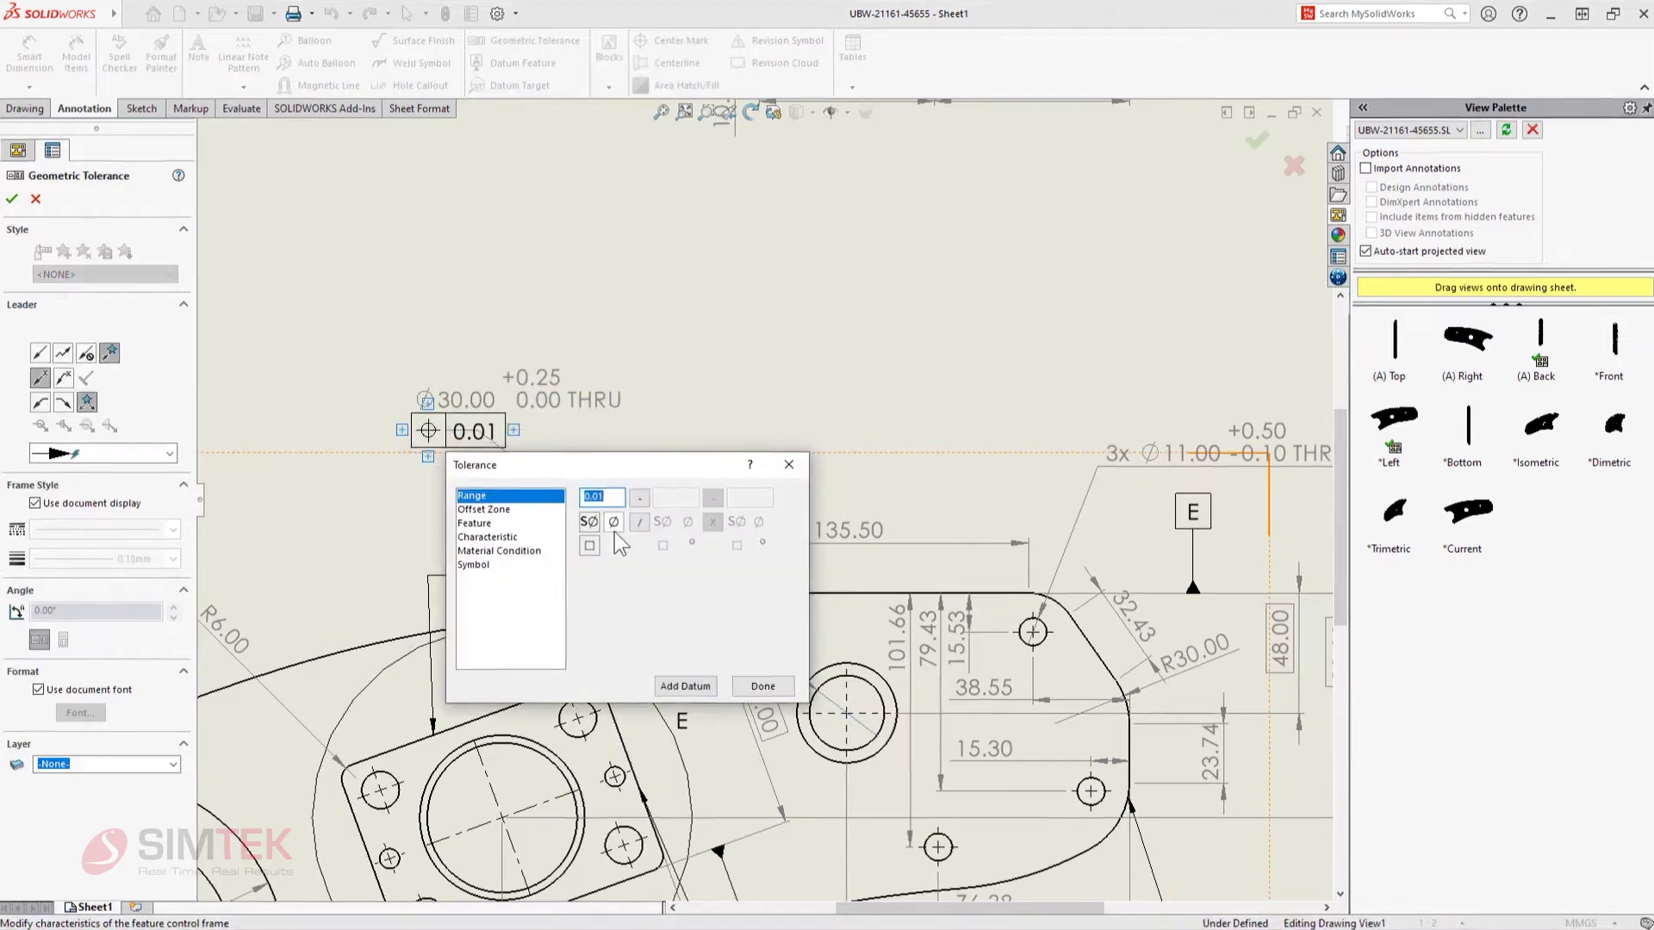
click(613, 523)
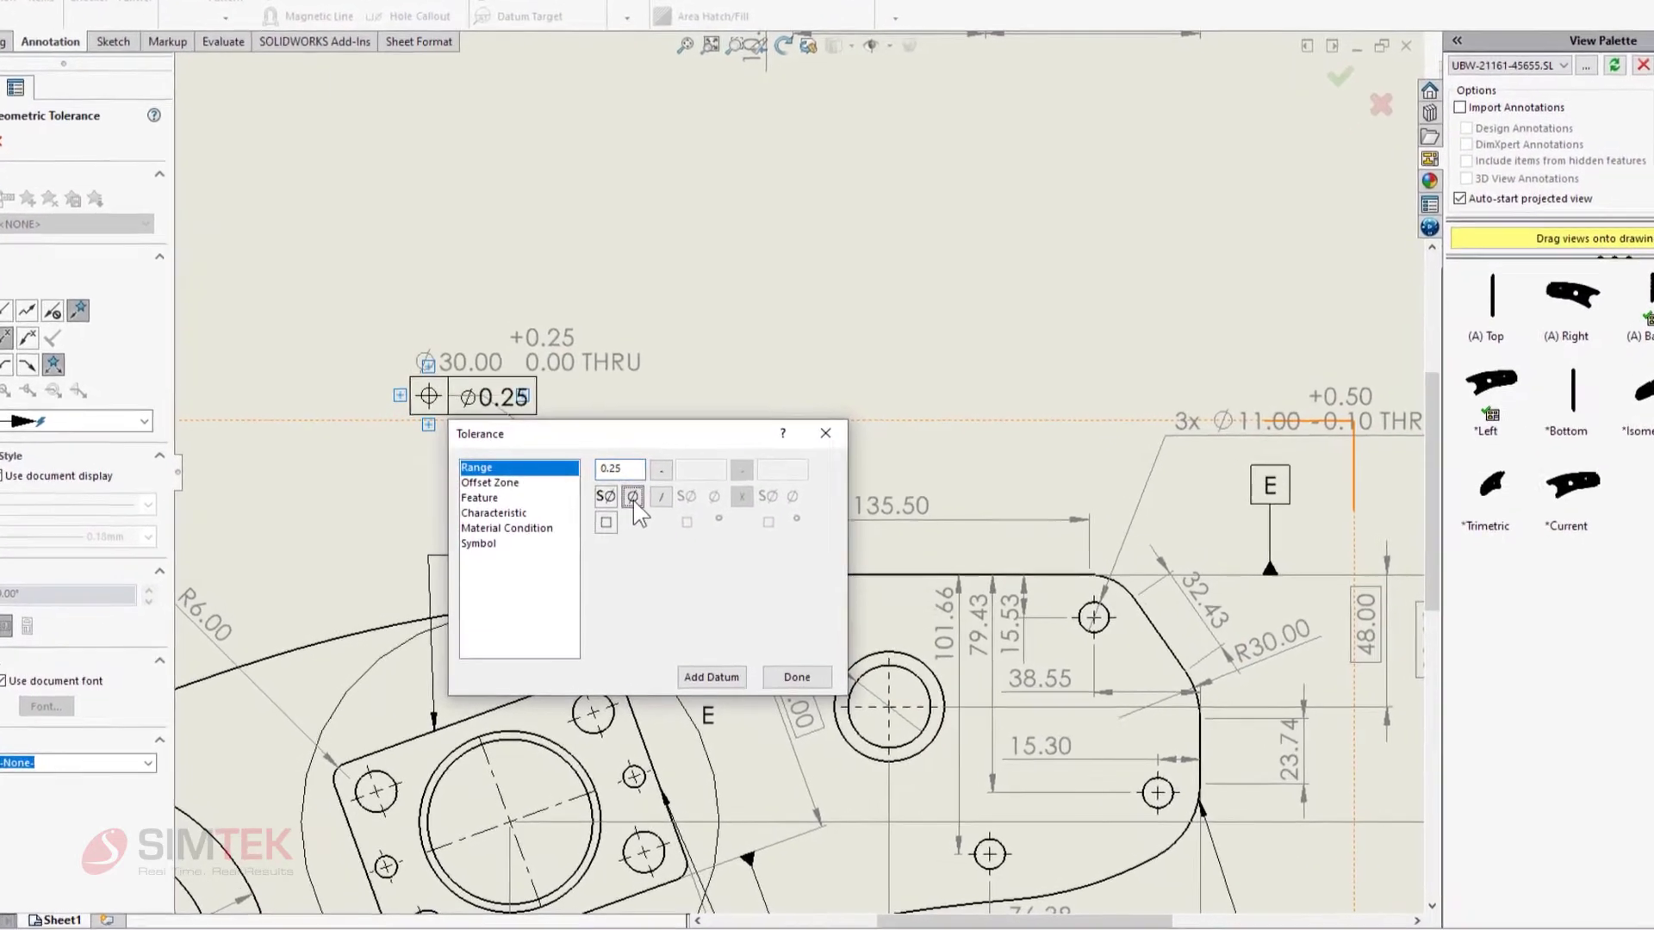
- Add maximum material condition M and datum references A, B and C to the Ø30.00 hole's position tolerance
click(564, 527)
click(606, 470)
click(739, 668)
click(744, 646)
text(B)
click(777, 647)
text(C)
click(962, 642)
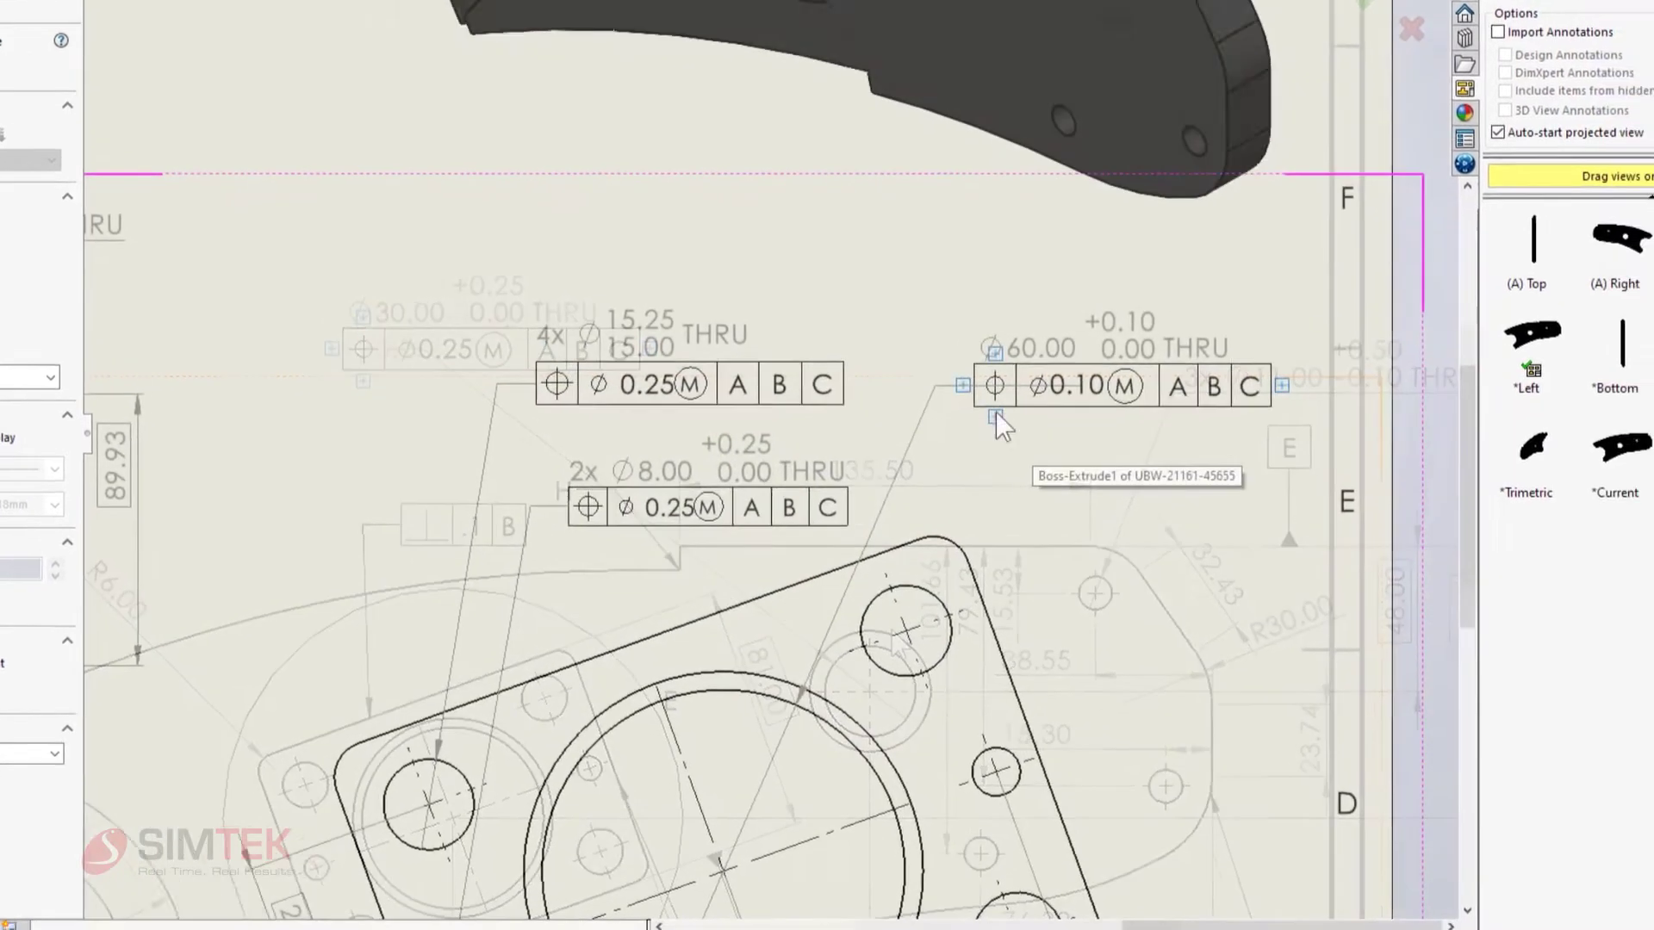
- Add a cylindricity tolerance of 0.1 beneath the Ø60.00 hole's position frame in the detail view
click(751, 375)
click(892, 396)
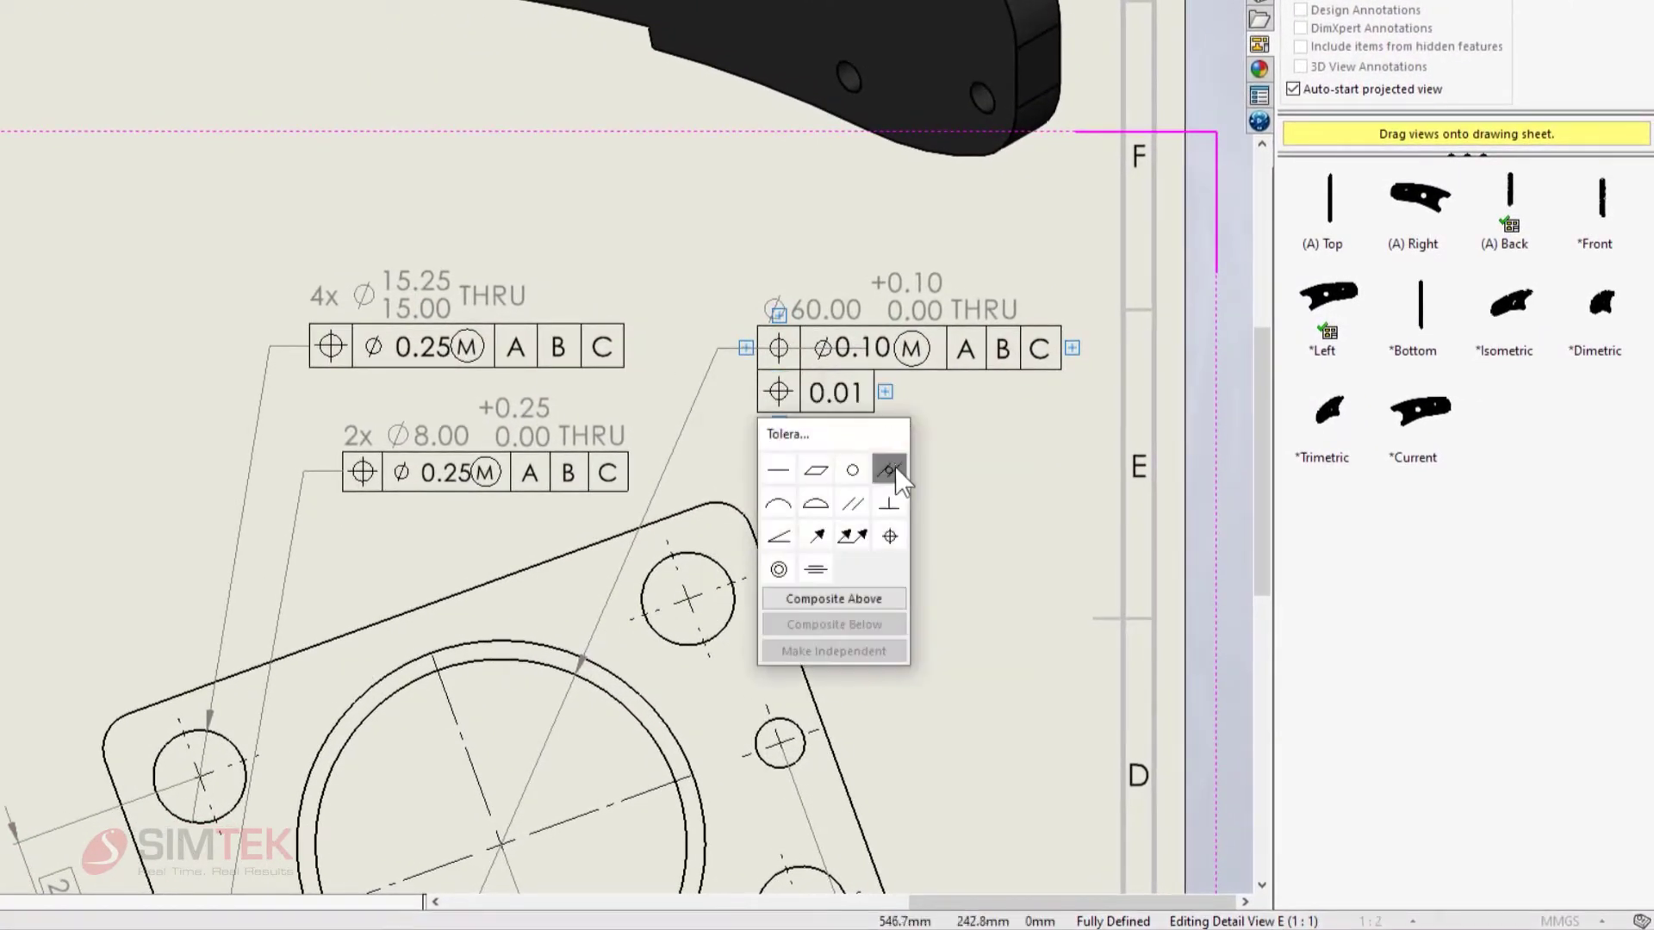
click(896, 467)
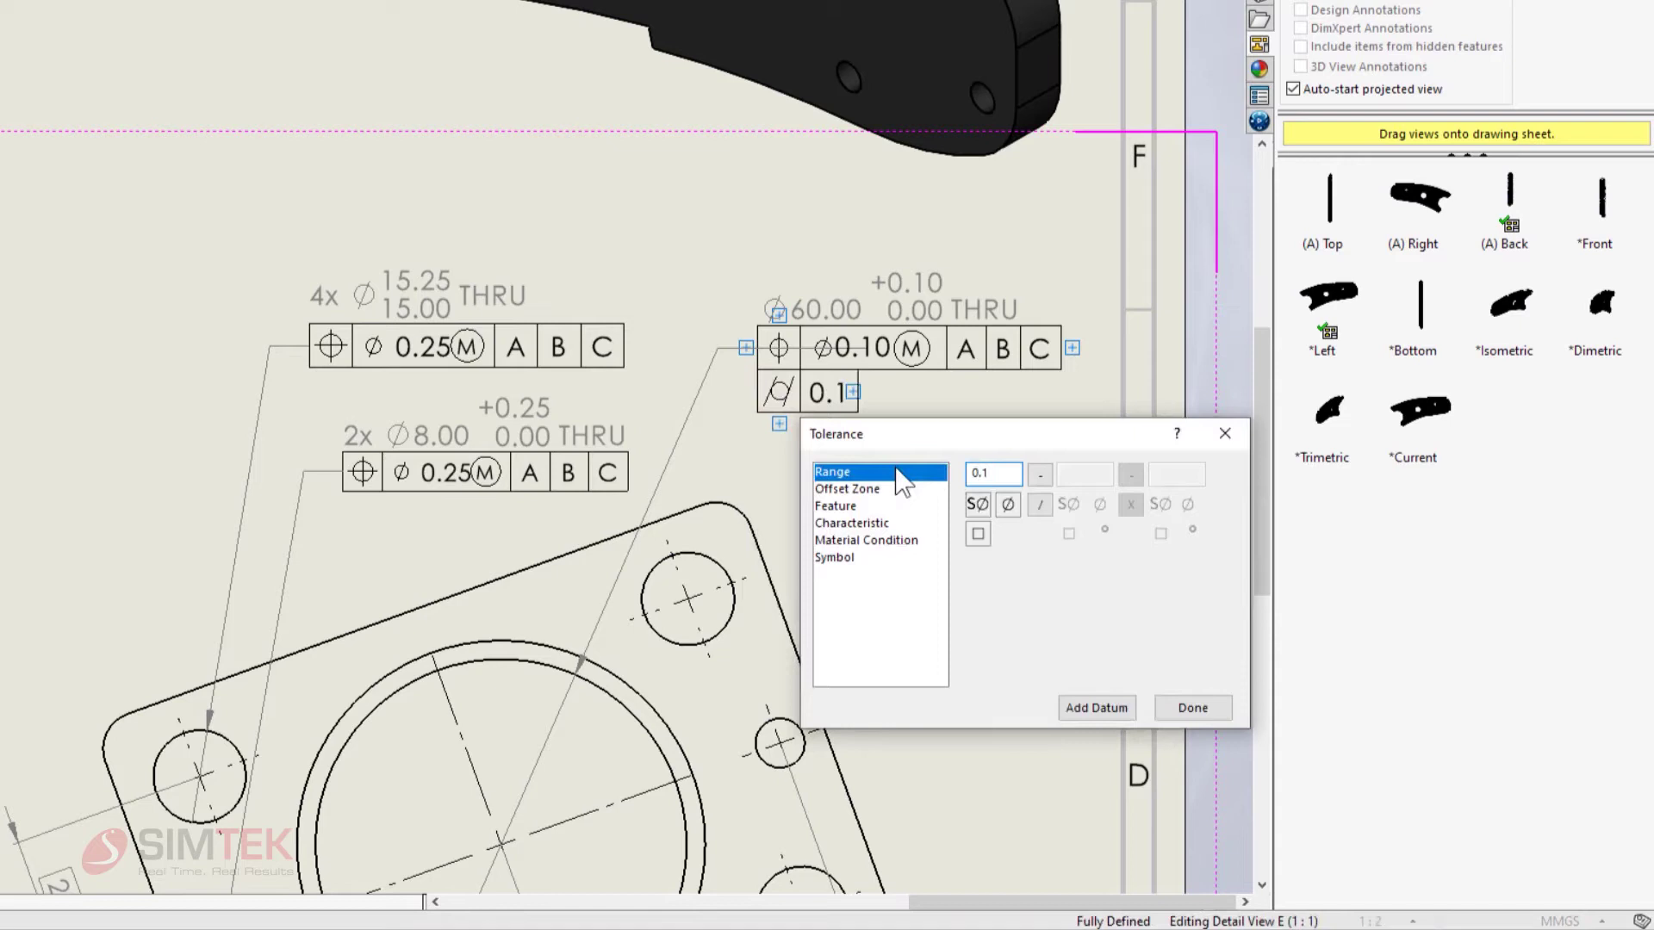
- Add an S filter with an end value of 150 to the cylindricity tolerance and open its characteristic settings
click(844, 489)
click(891, 507)
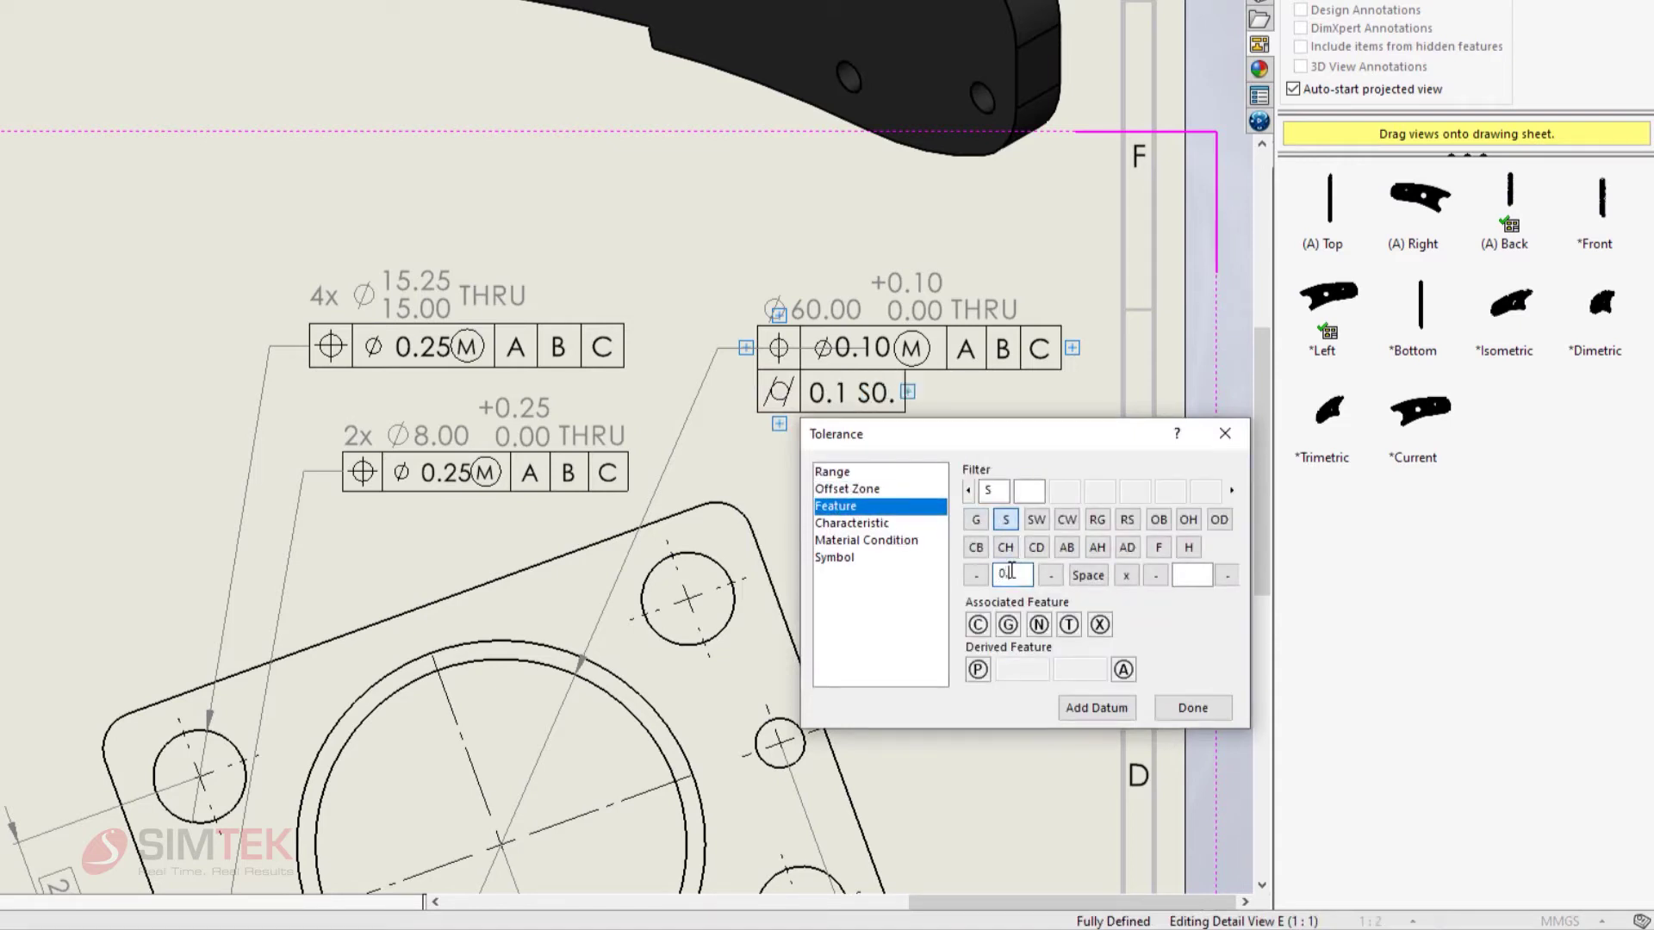
click(1121, 581)
click(1192, 574)
text(150)
click(896, 524)
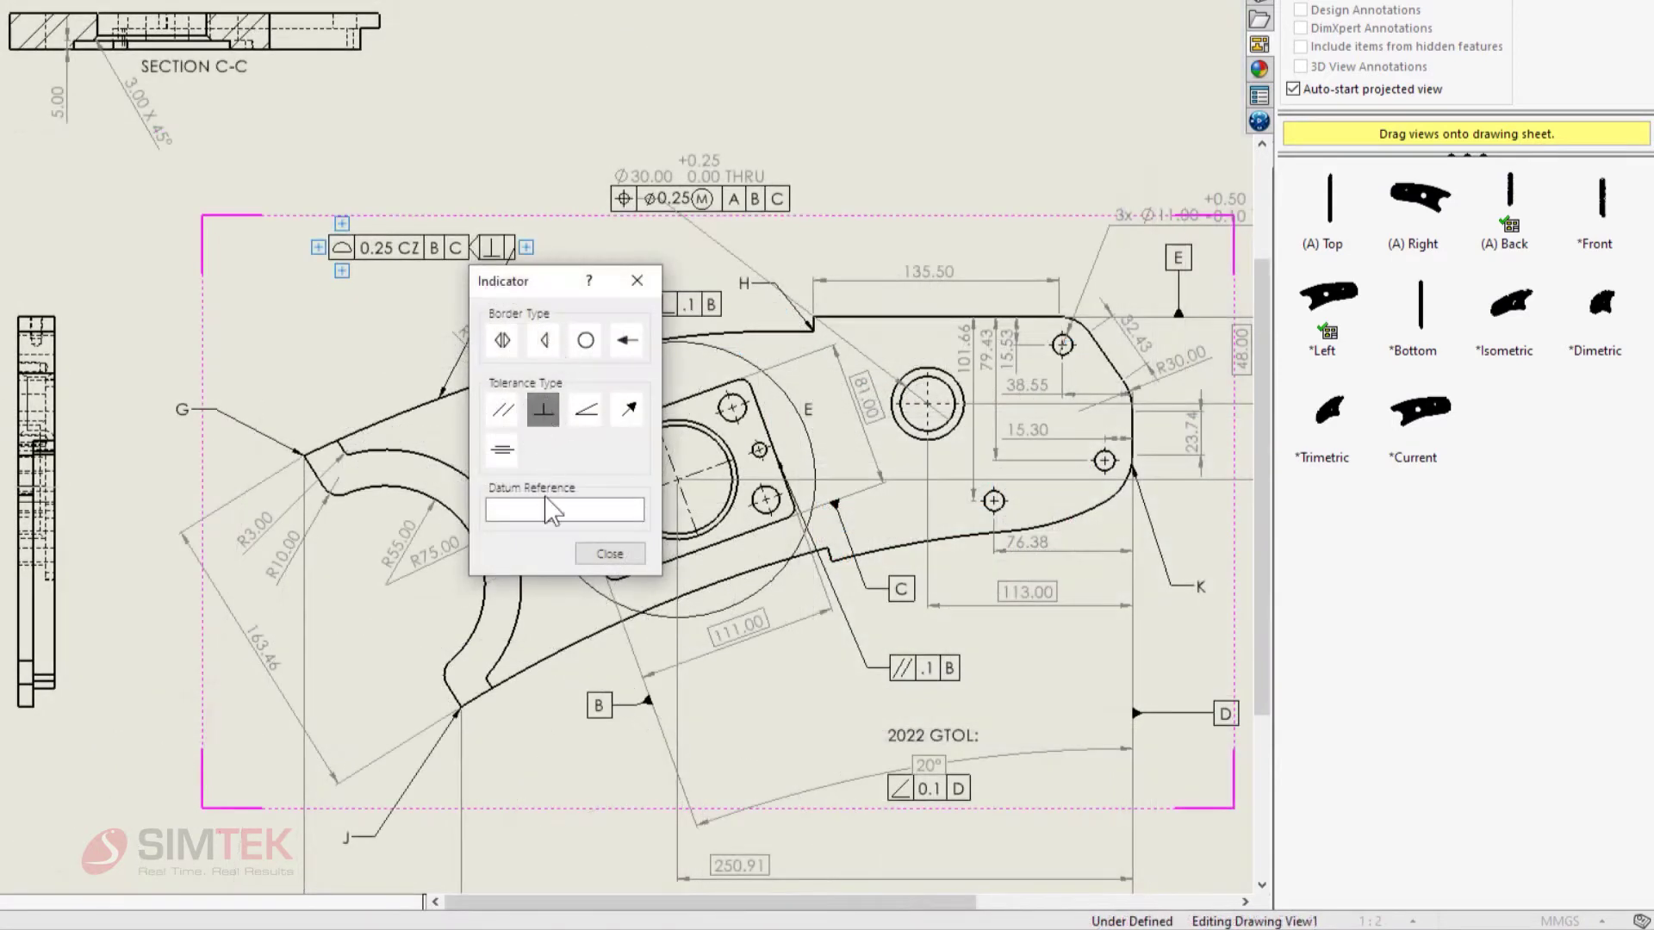
- Give the 0.25 CZ profile tolerance's perpendicularity indicator datum D and append a second indicator with a circular border
click(637, 555)
click(540, 249)
click(605, 289)
click(637, 342)
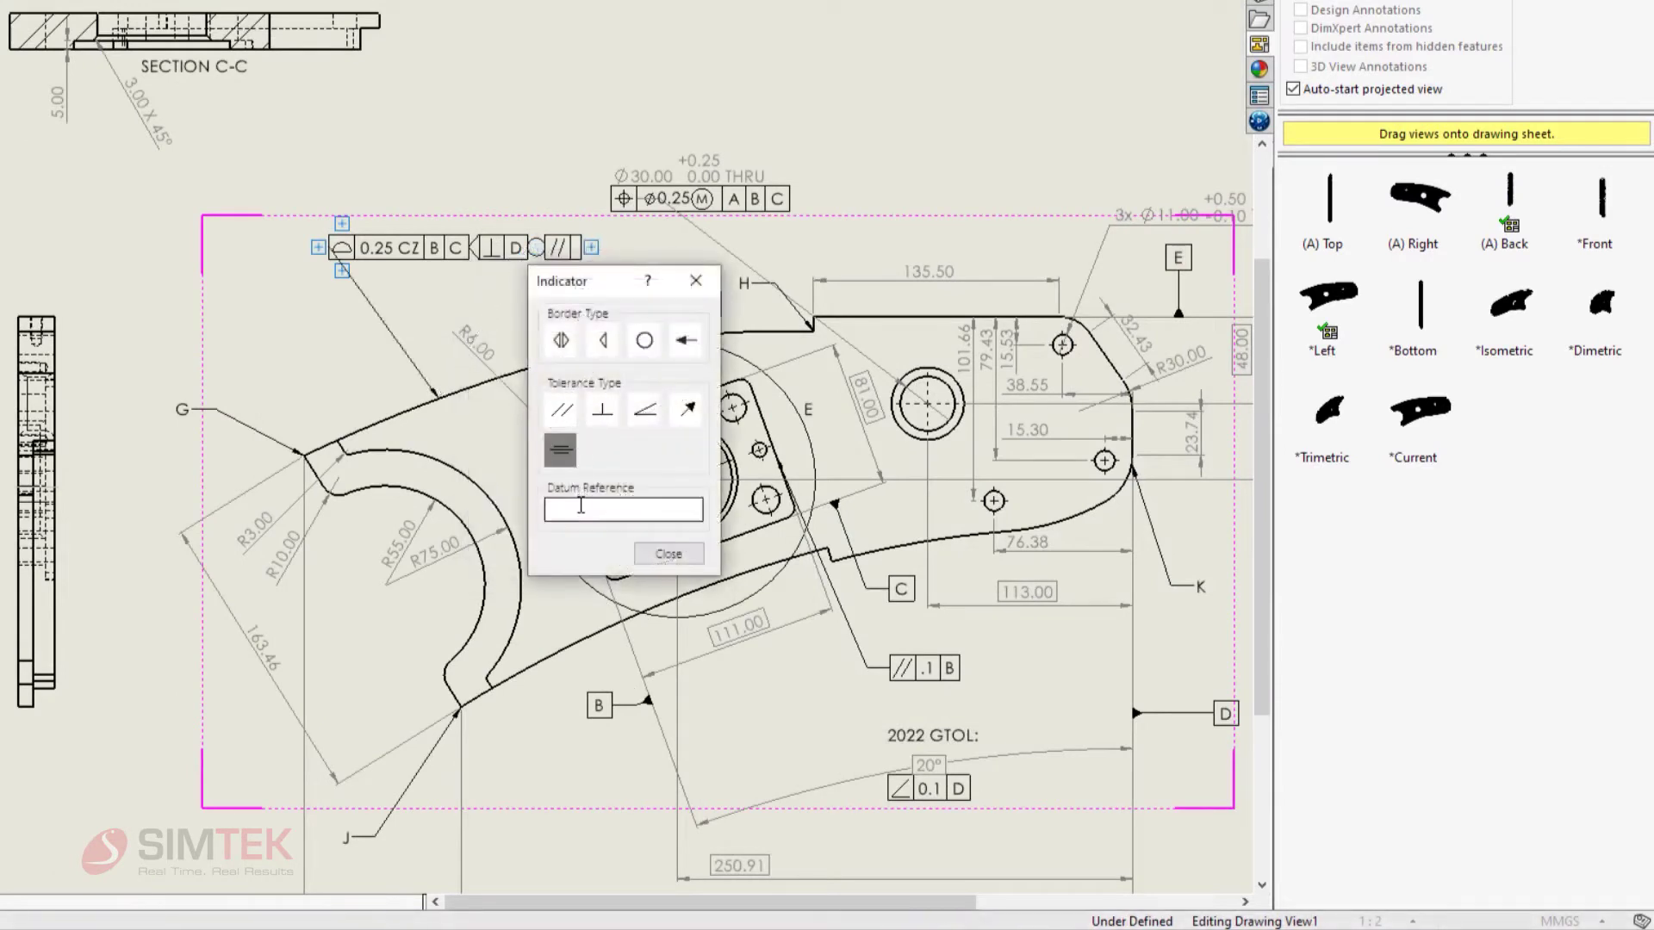
- Make the lower Ø0.5 position frame of the 4x 15.25/15.00 hole callout composite with the frame above
click(412, 655)
click(463, 173)
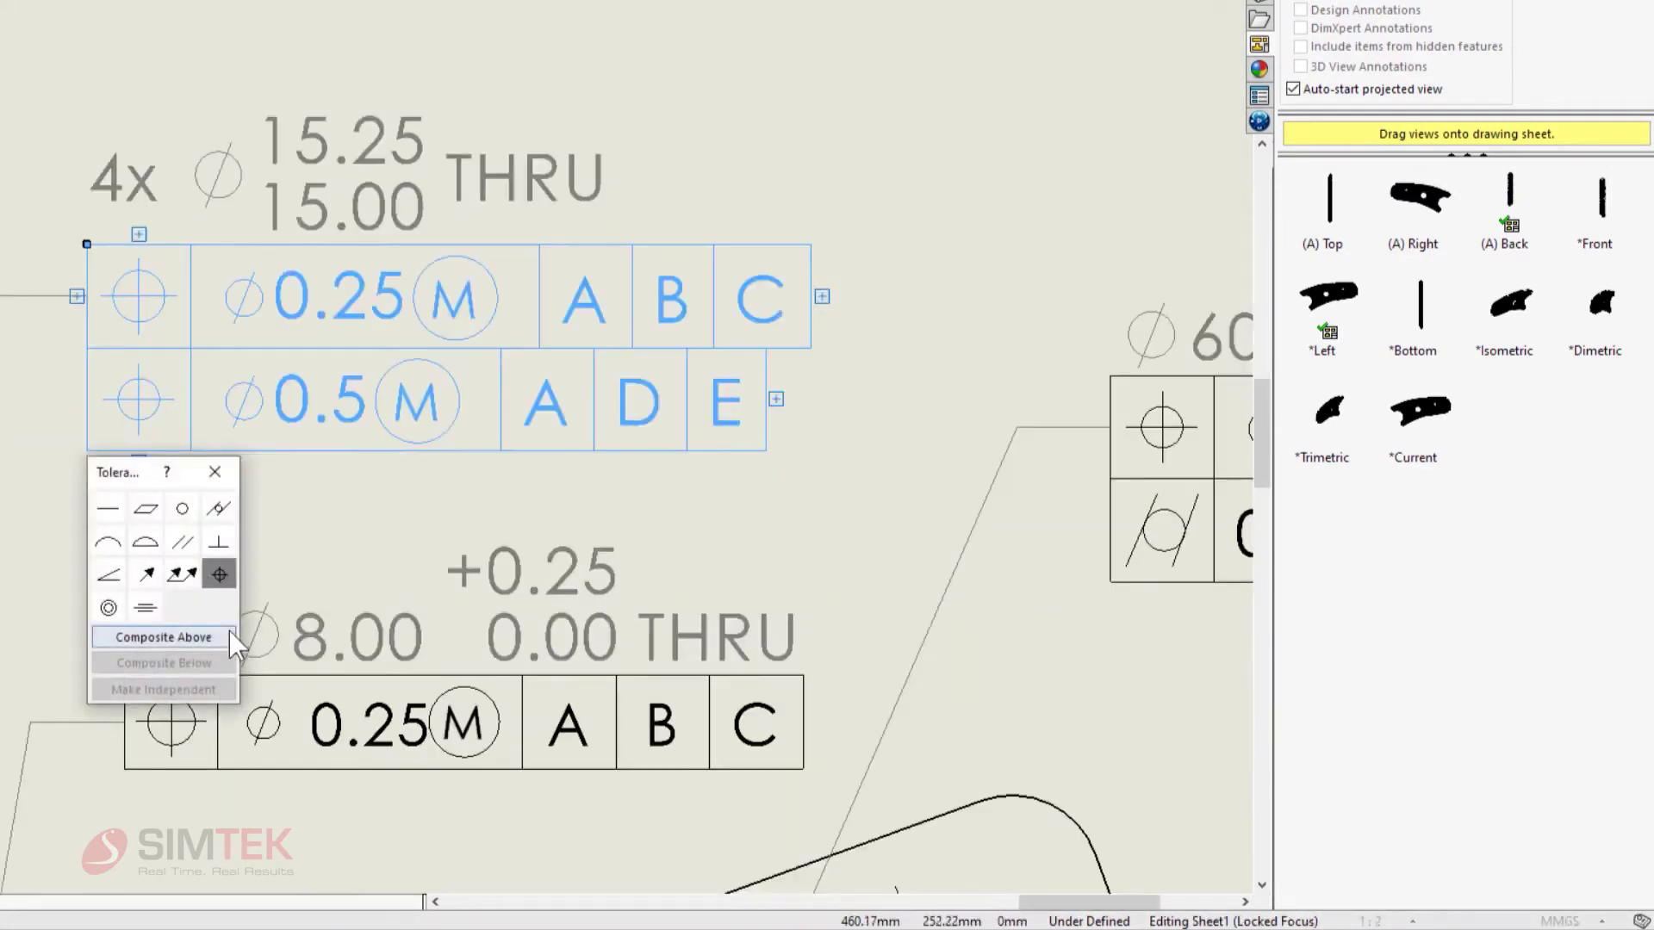
click(227, 635)
click(76, 398)
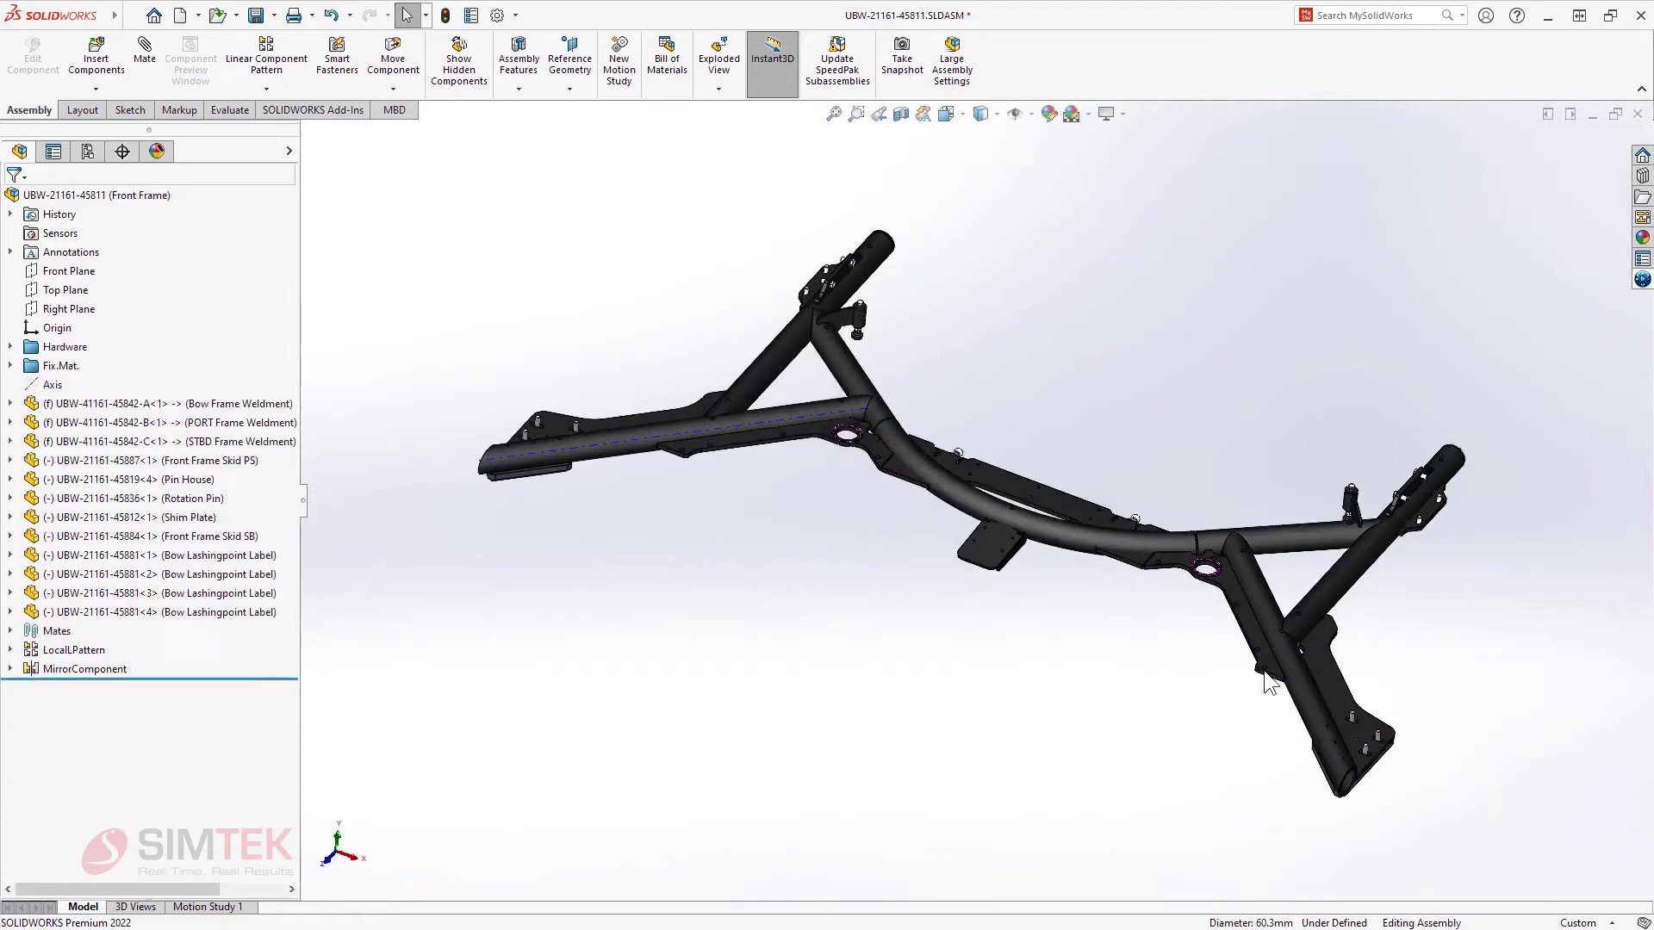
- Open the Bow Frame Weldment part from its curved tube in the front frame assembly
click(1066, 539)
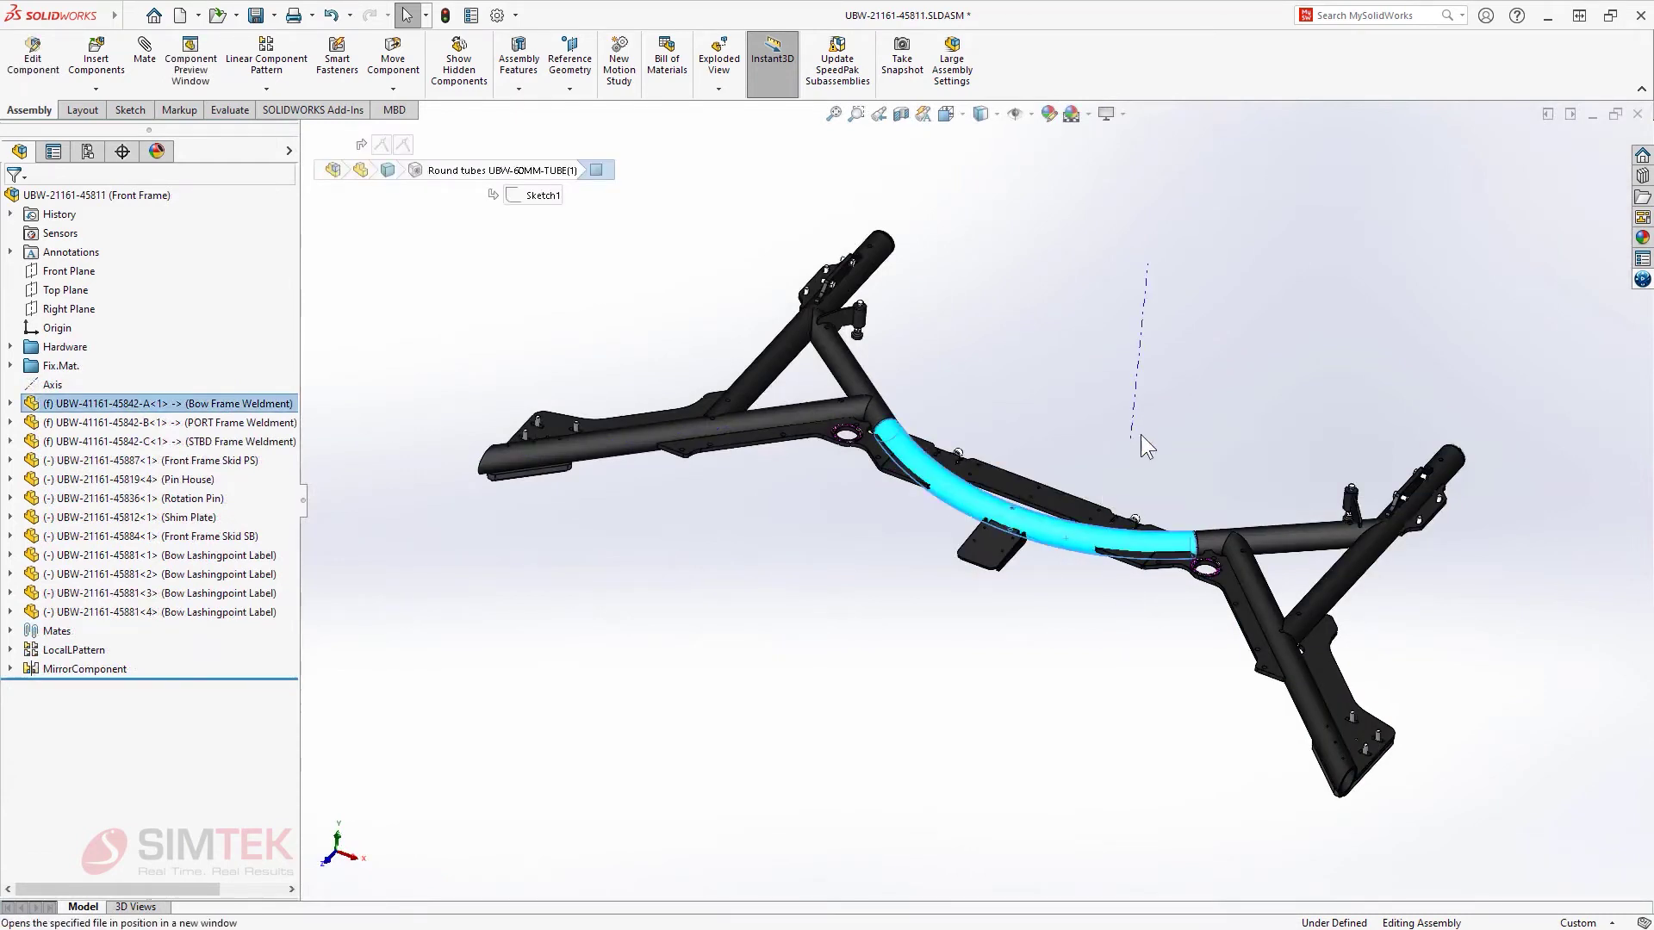
click(1140, 434)
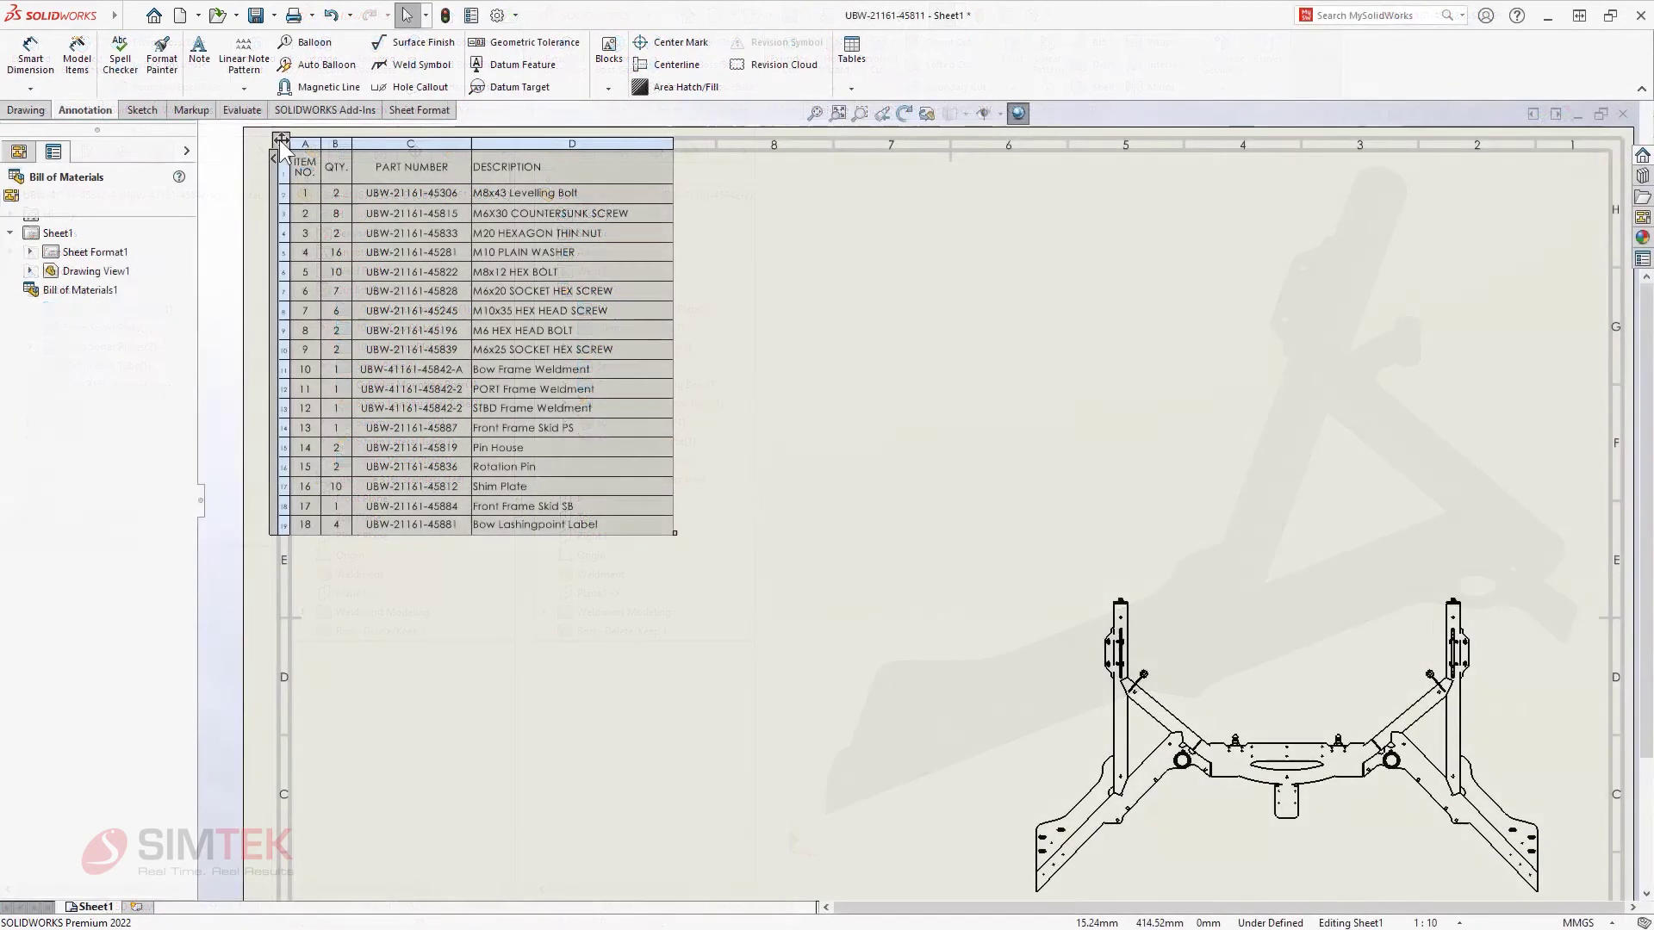
- Turn on the detailed cut list for the bill of materials and insert a LENGTH custom property column after PART NUMBER
click(281, 140)
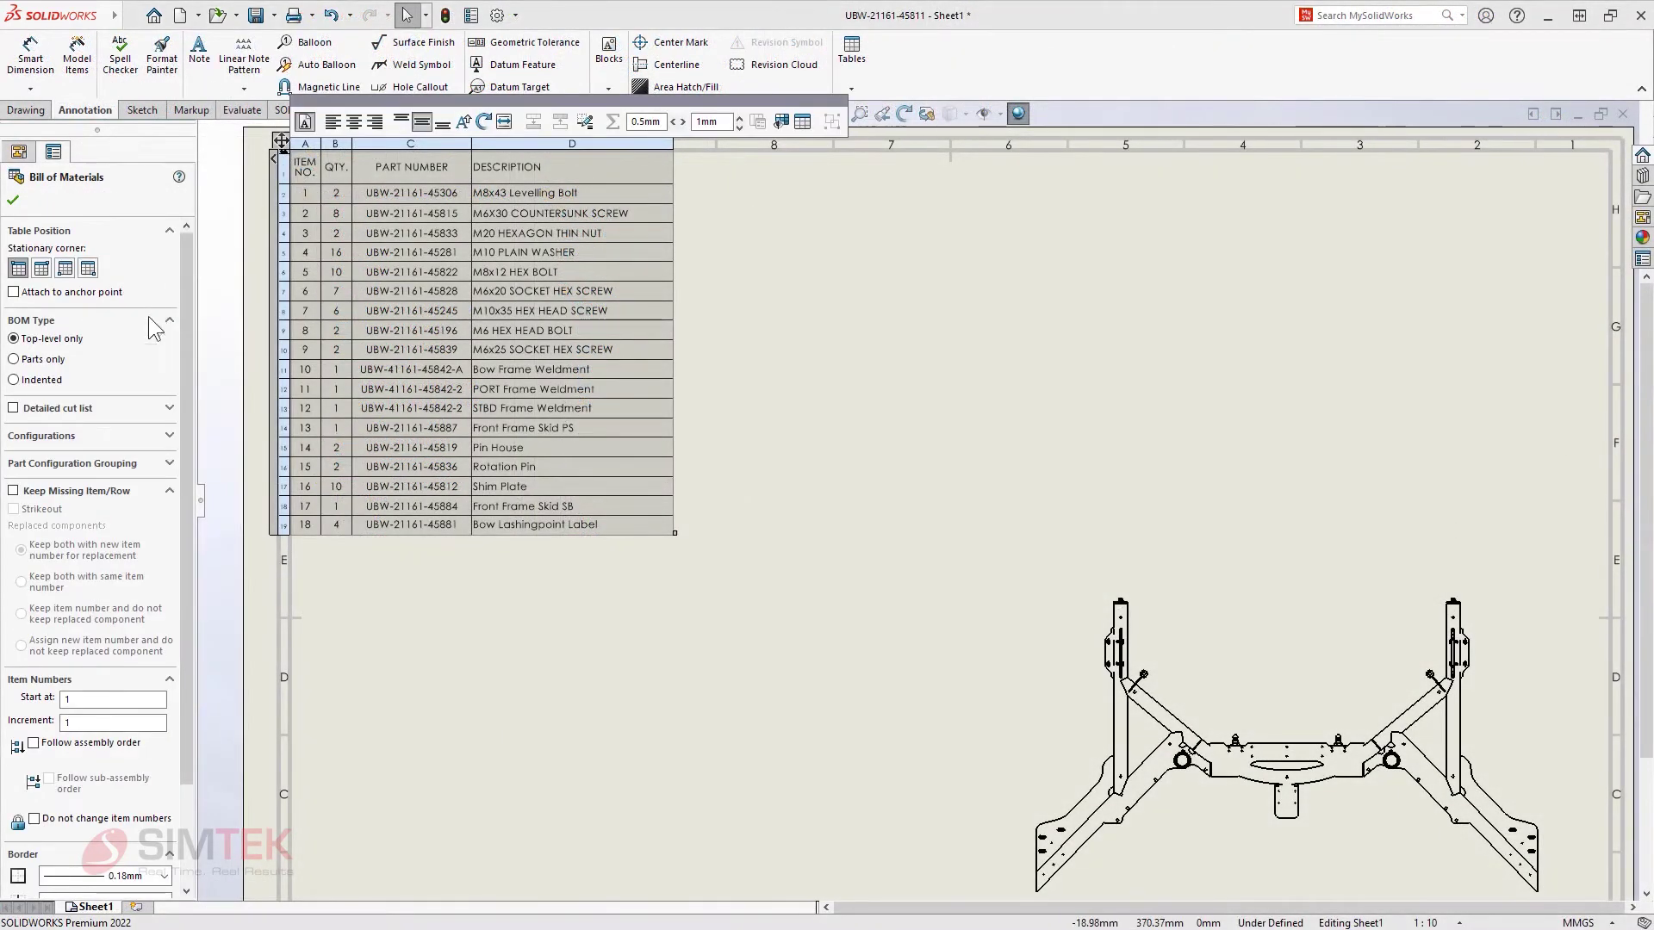
click(91, 407)
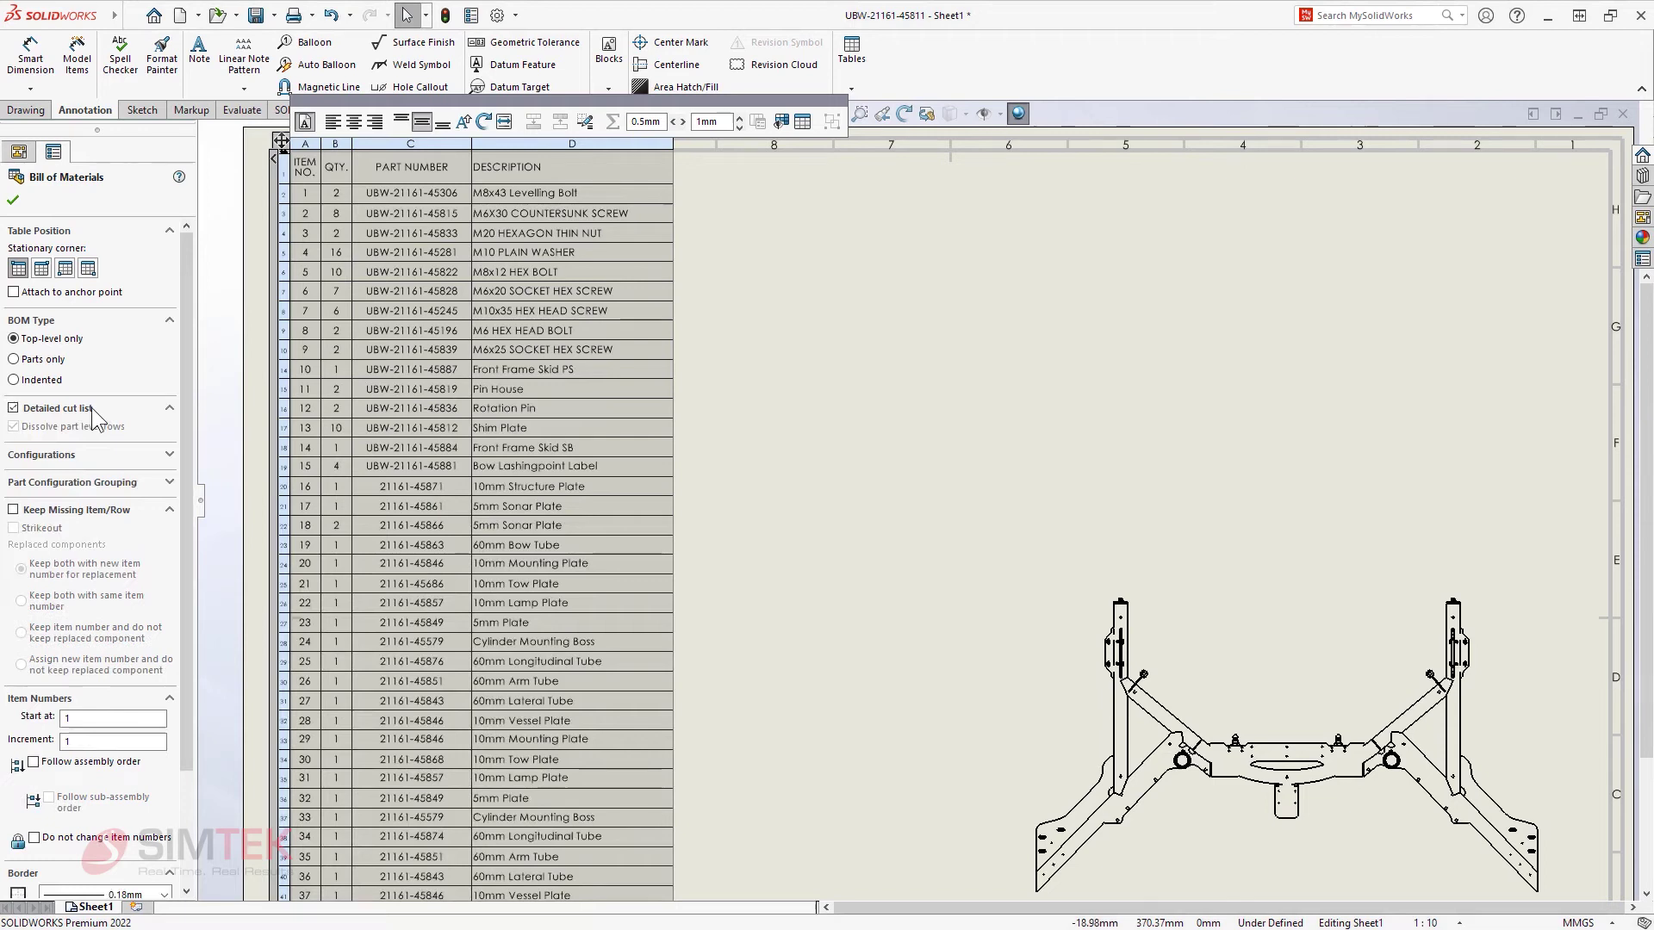
right_click(410, 152)
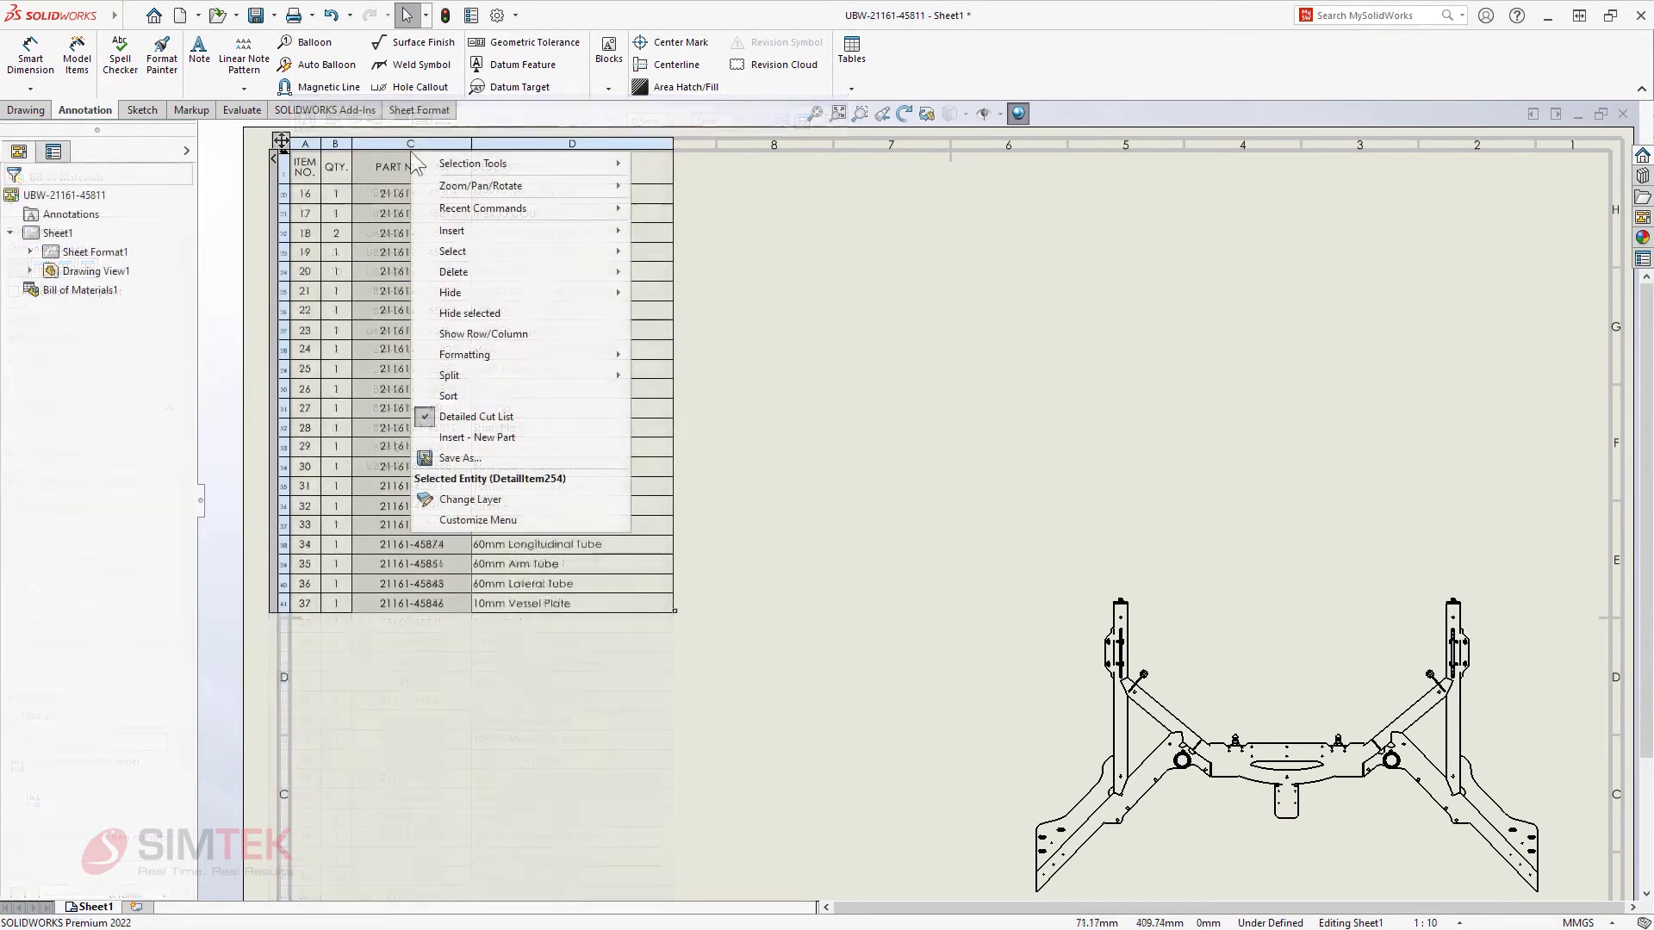
mouse_move(527, 231)
click(747, 233)
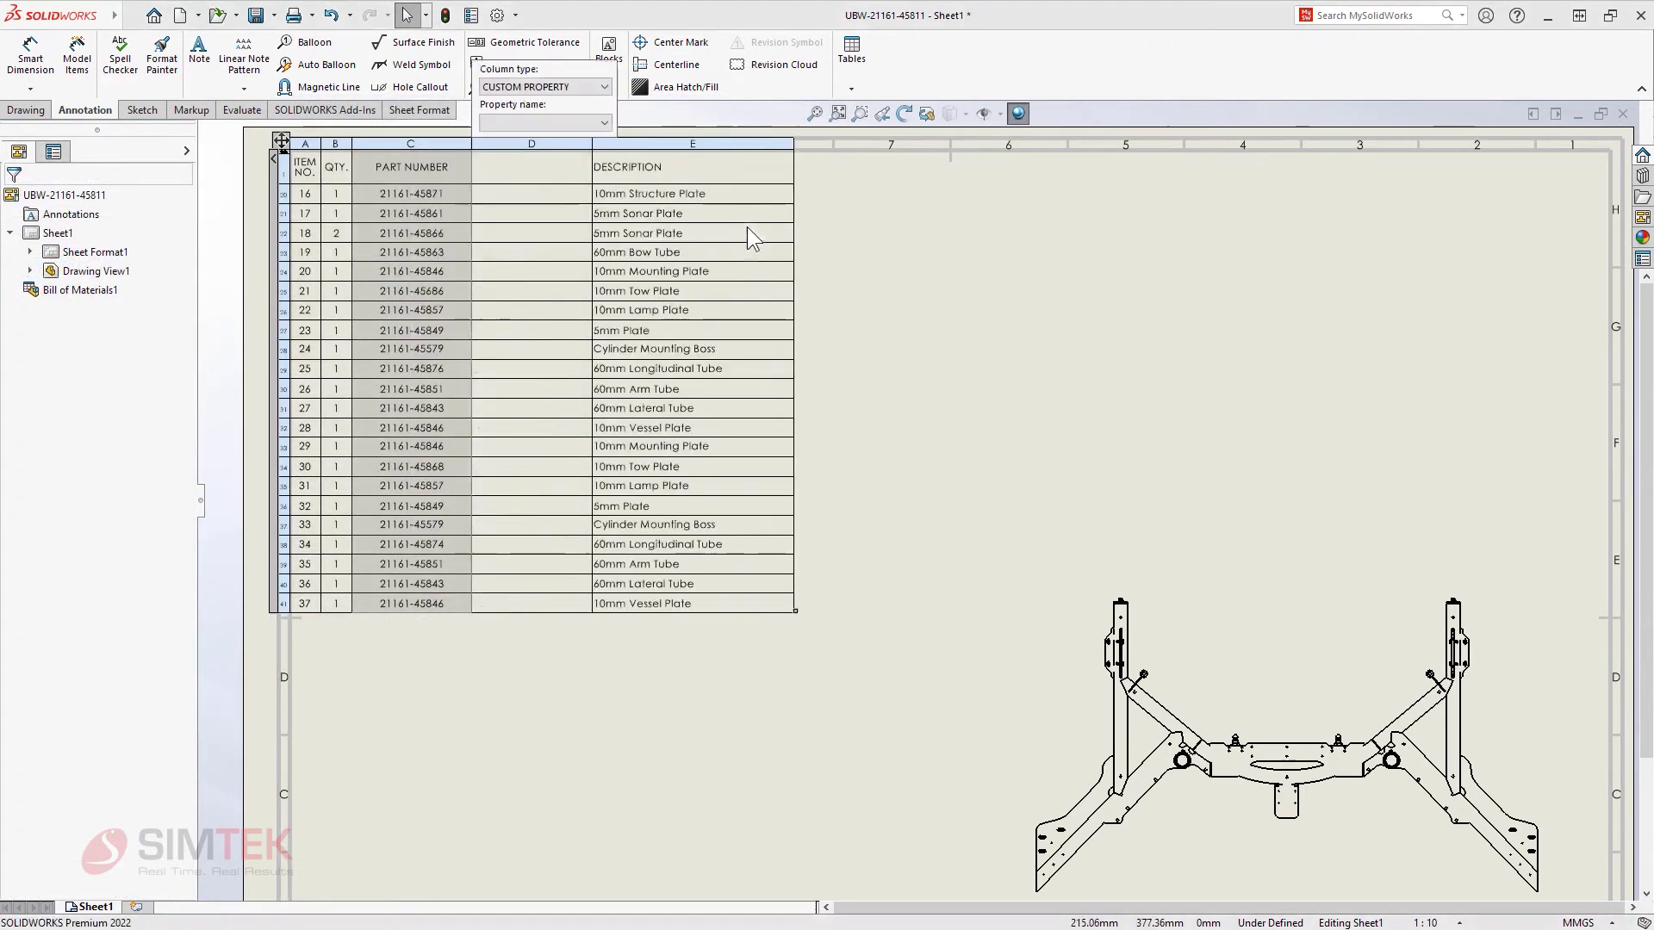
click(604, 123)
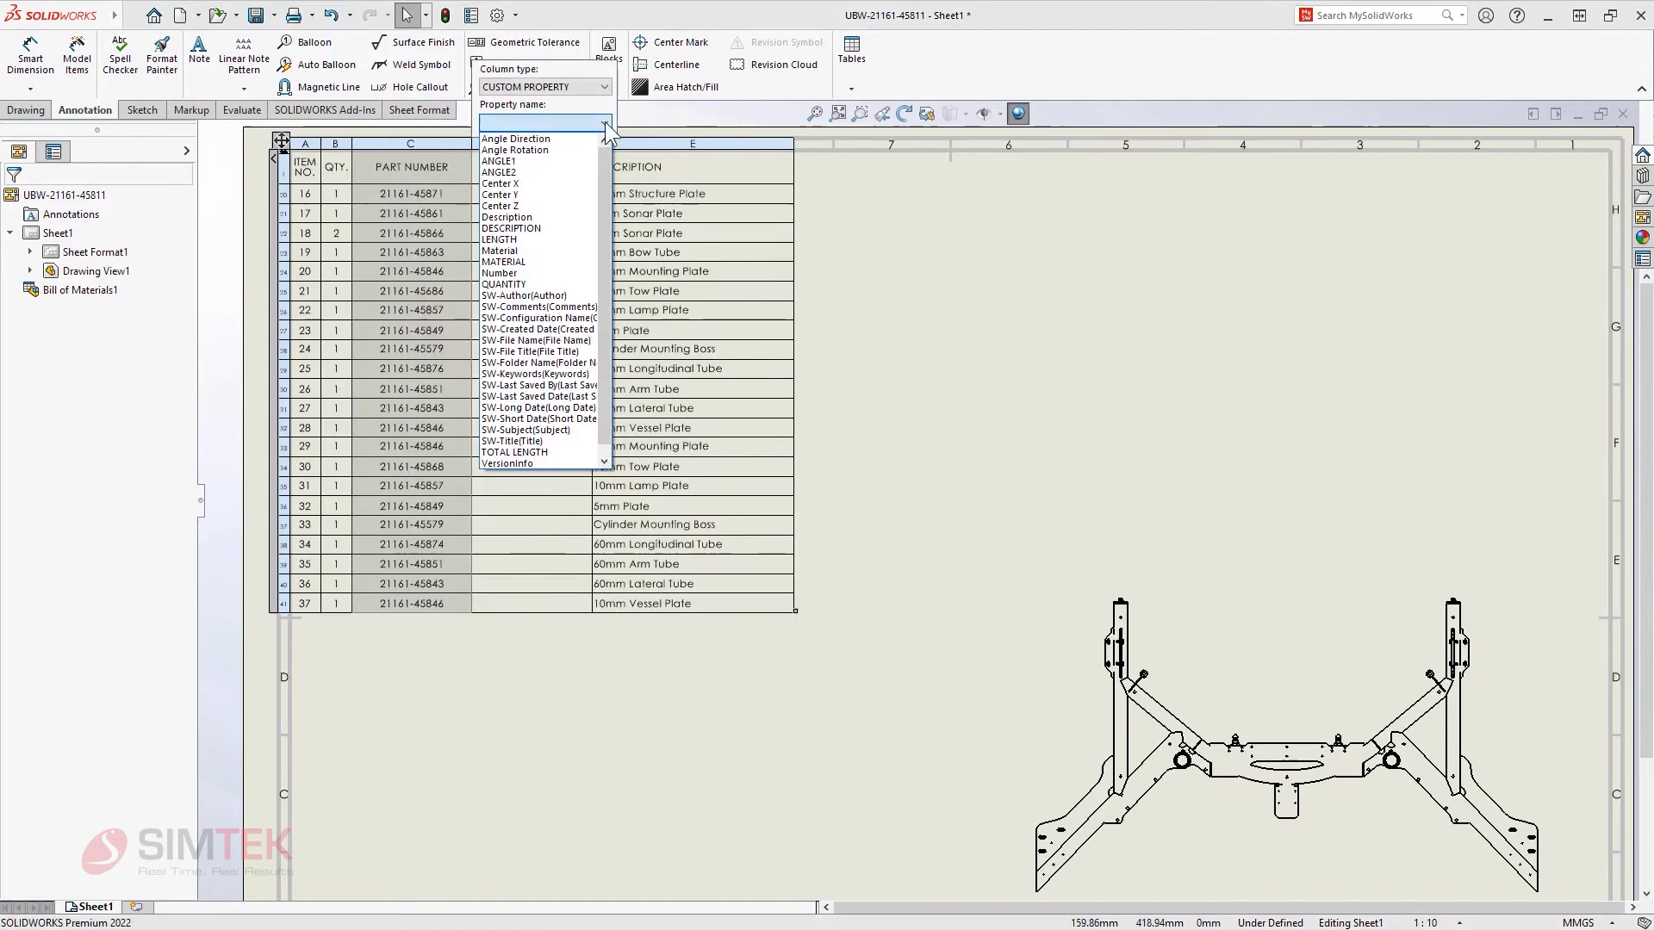
click(569, 240)
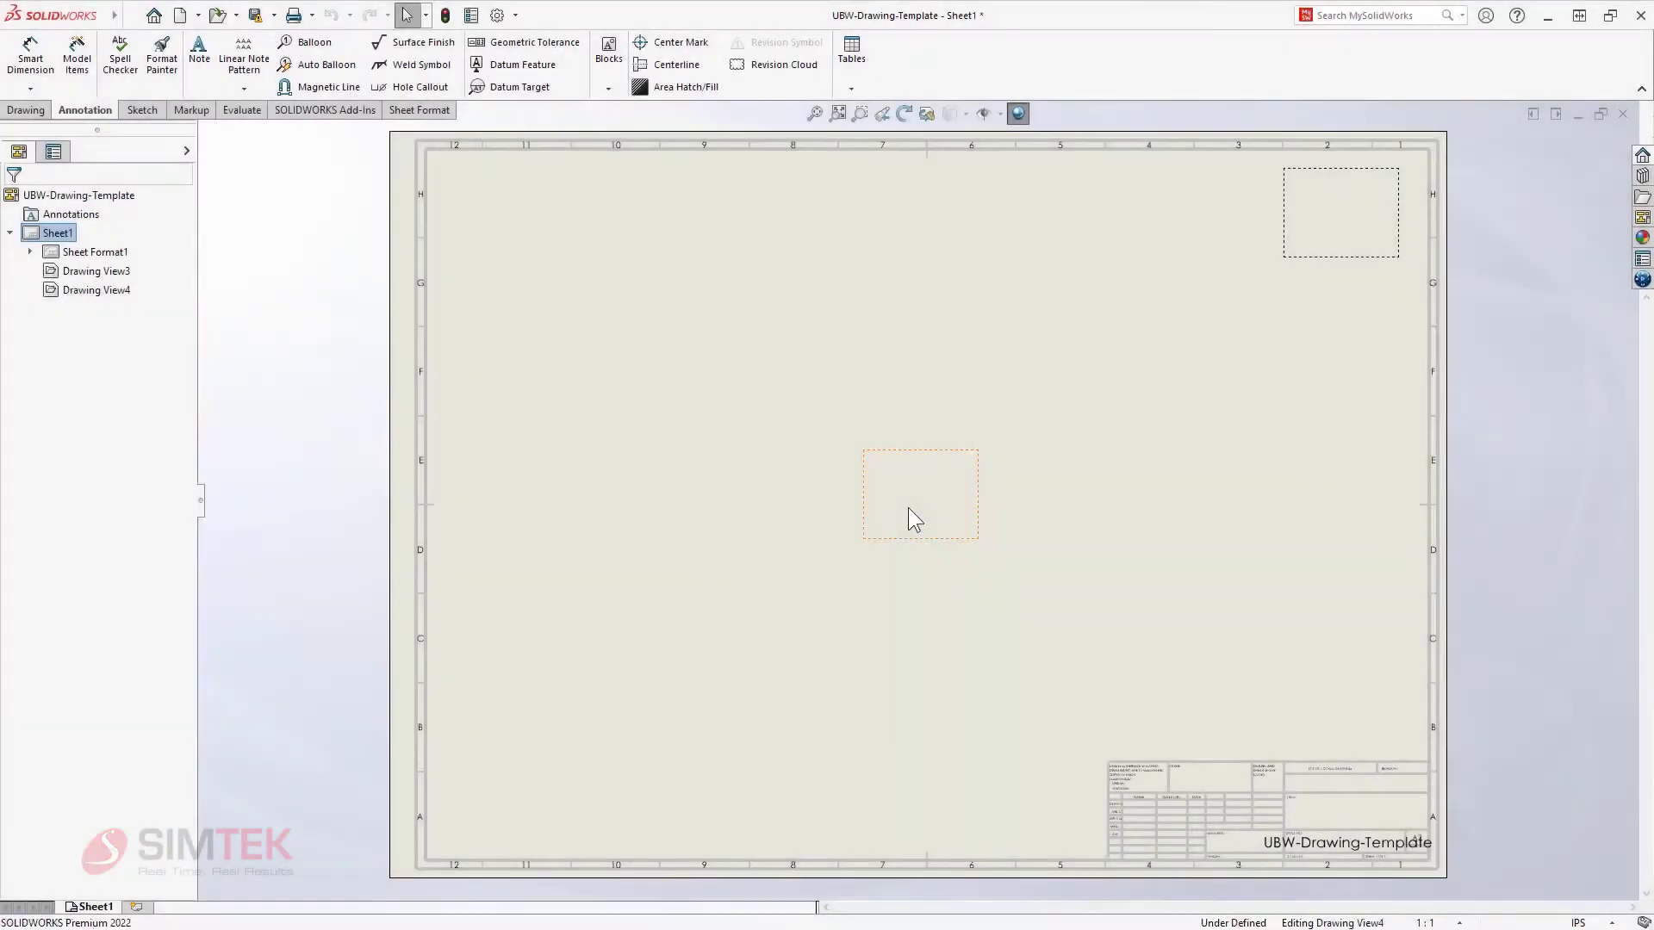
- Configure the predefined view at the sheet's centre as a flat pattern with bend lines and bend notes
click(900, 508)
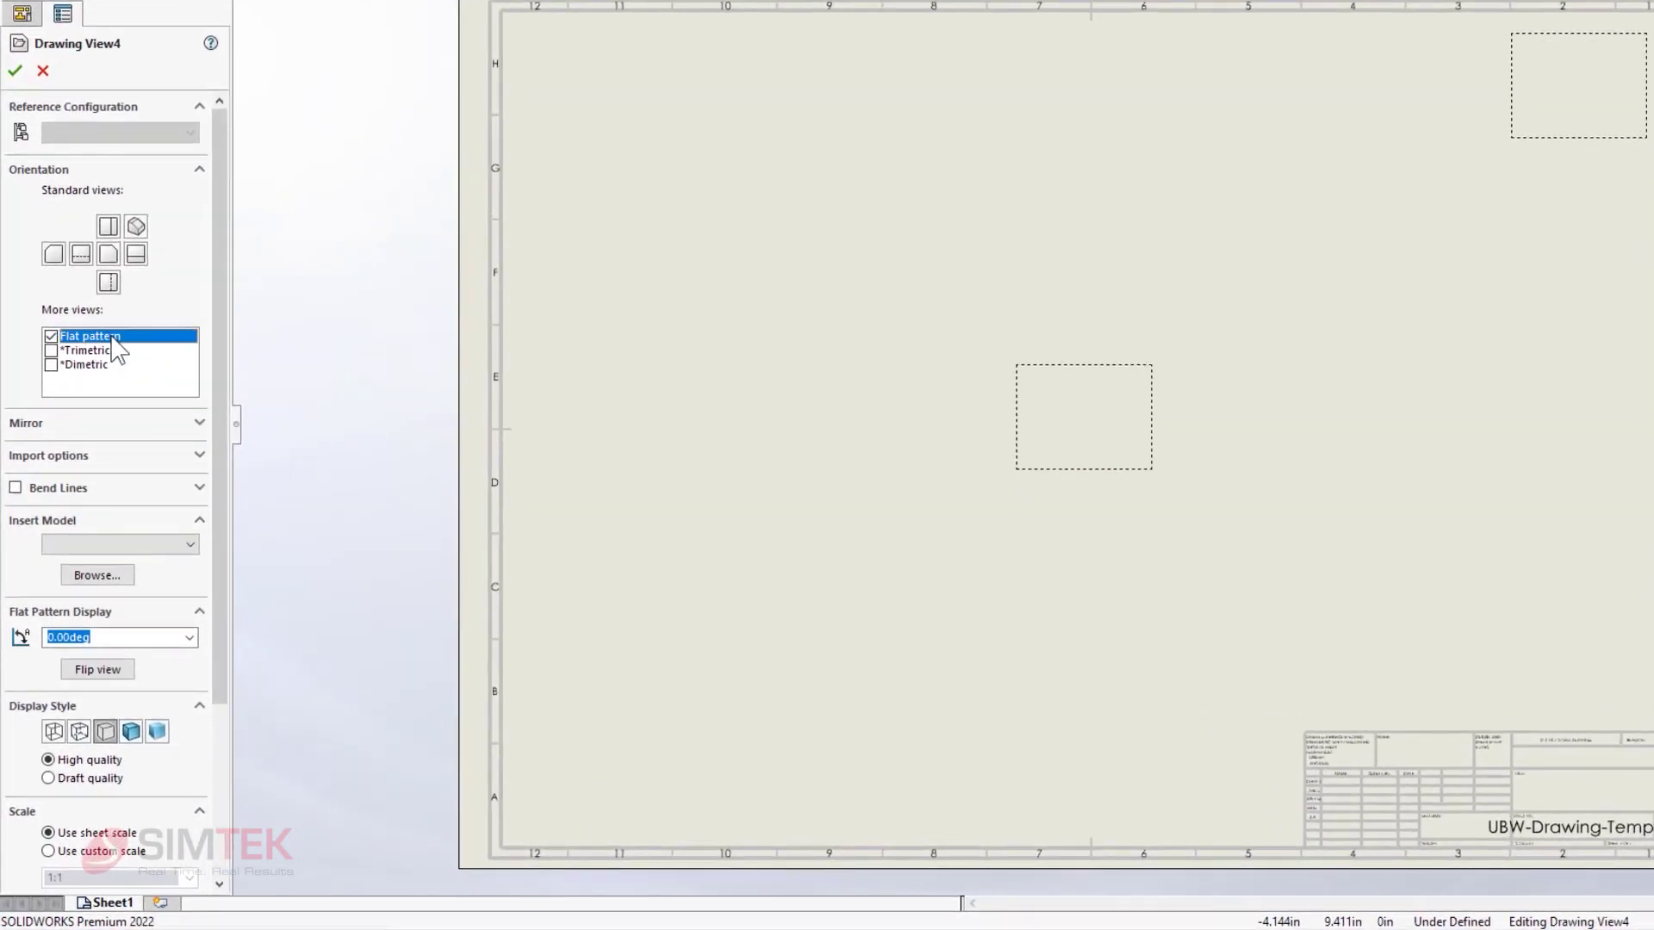
click(15, 488)
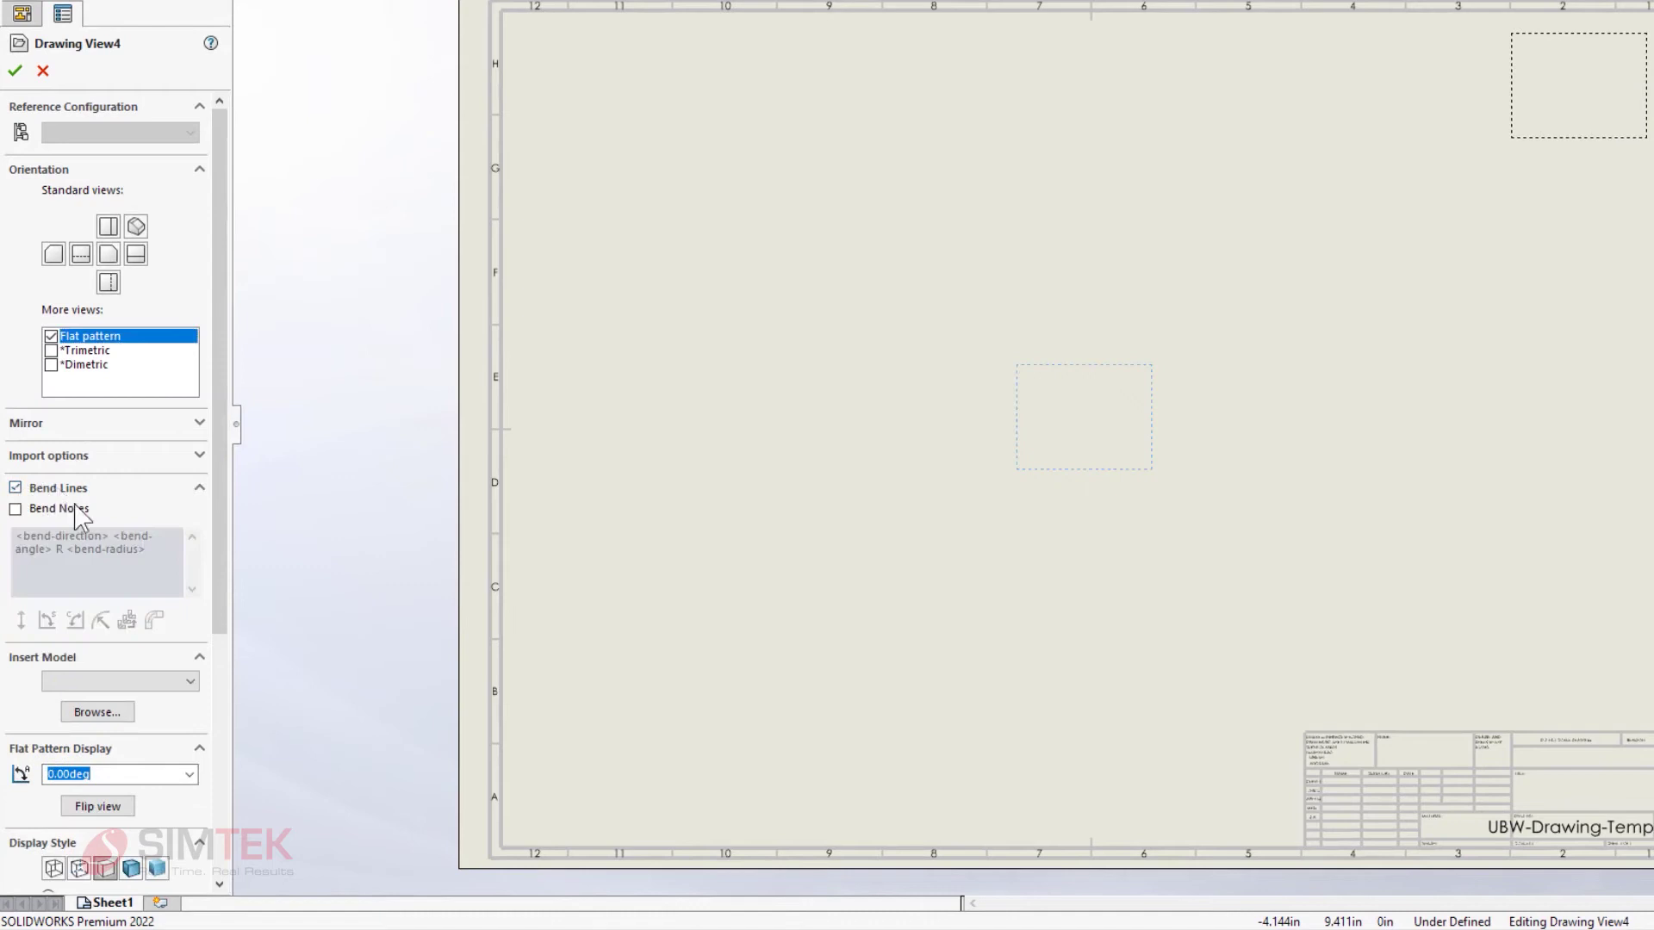
click(15, 509)
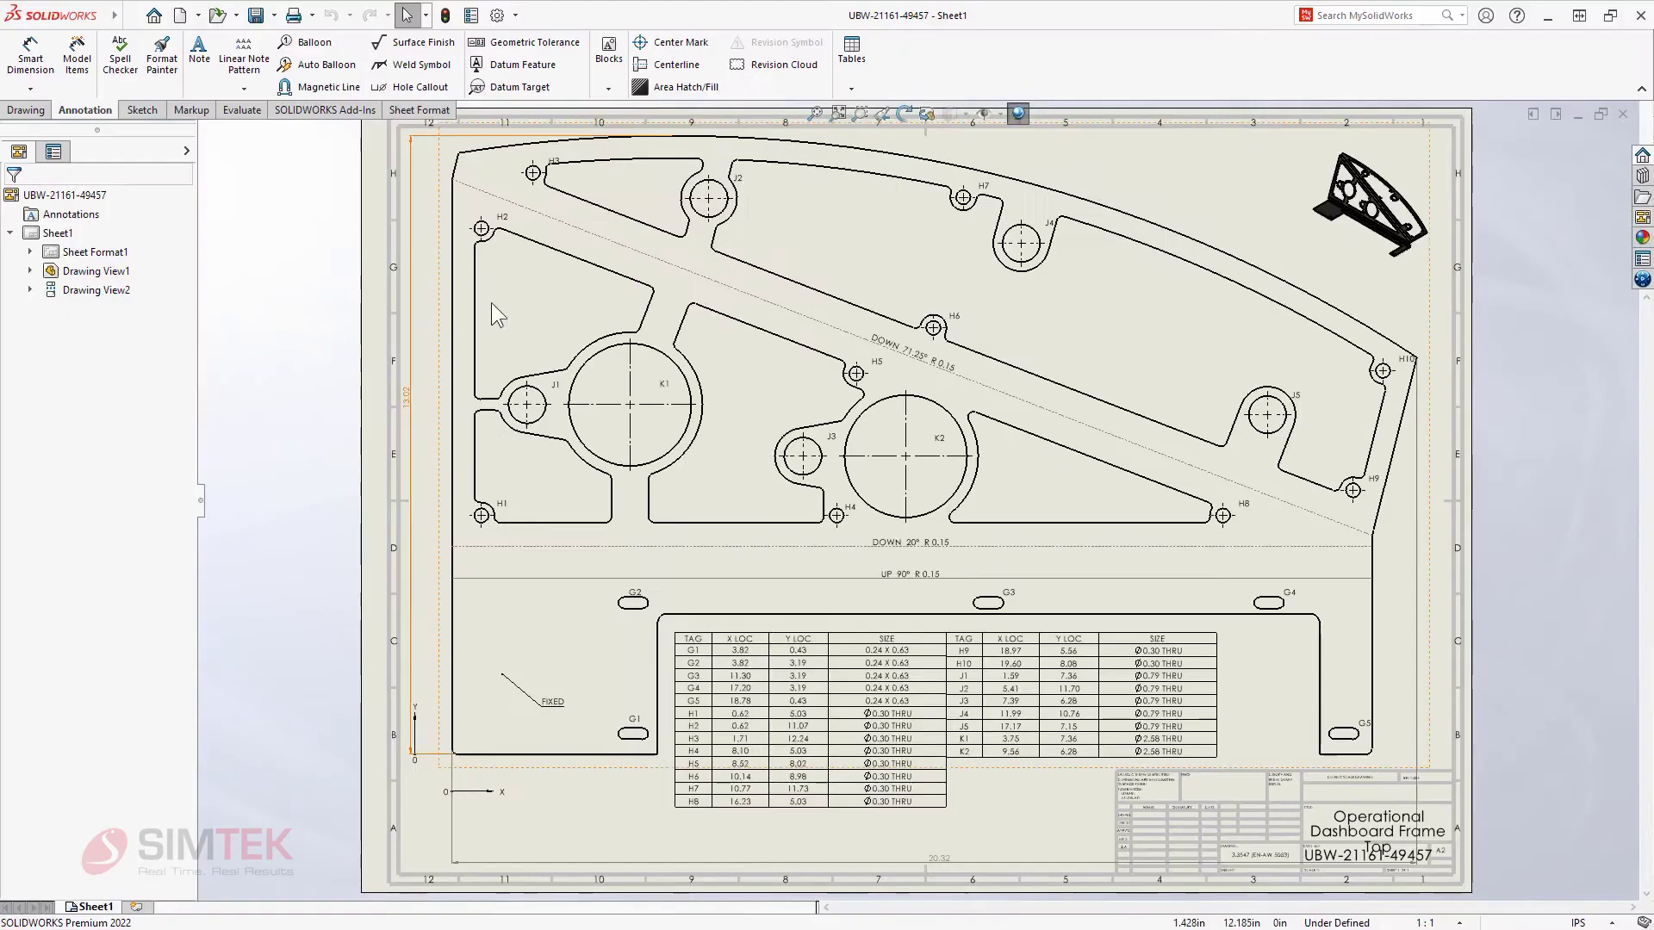
- Open the item visibility options for the dashboard frame drawing
click(1000, 115)
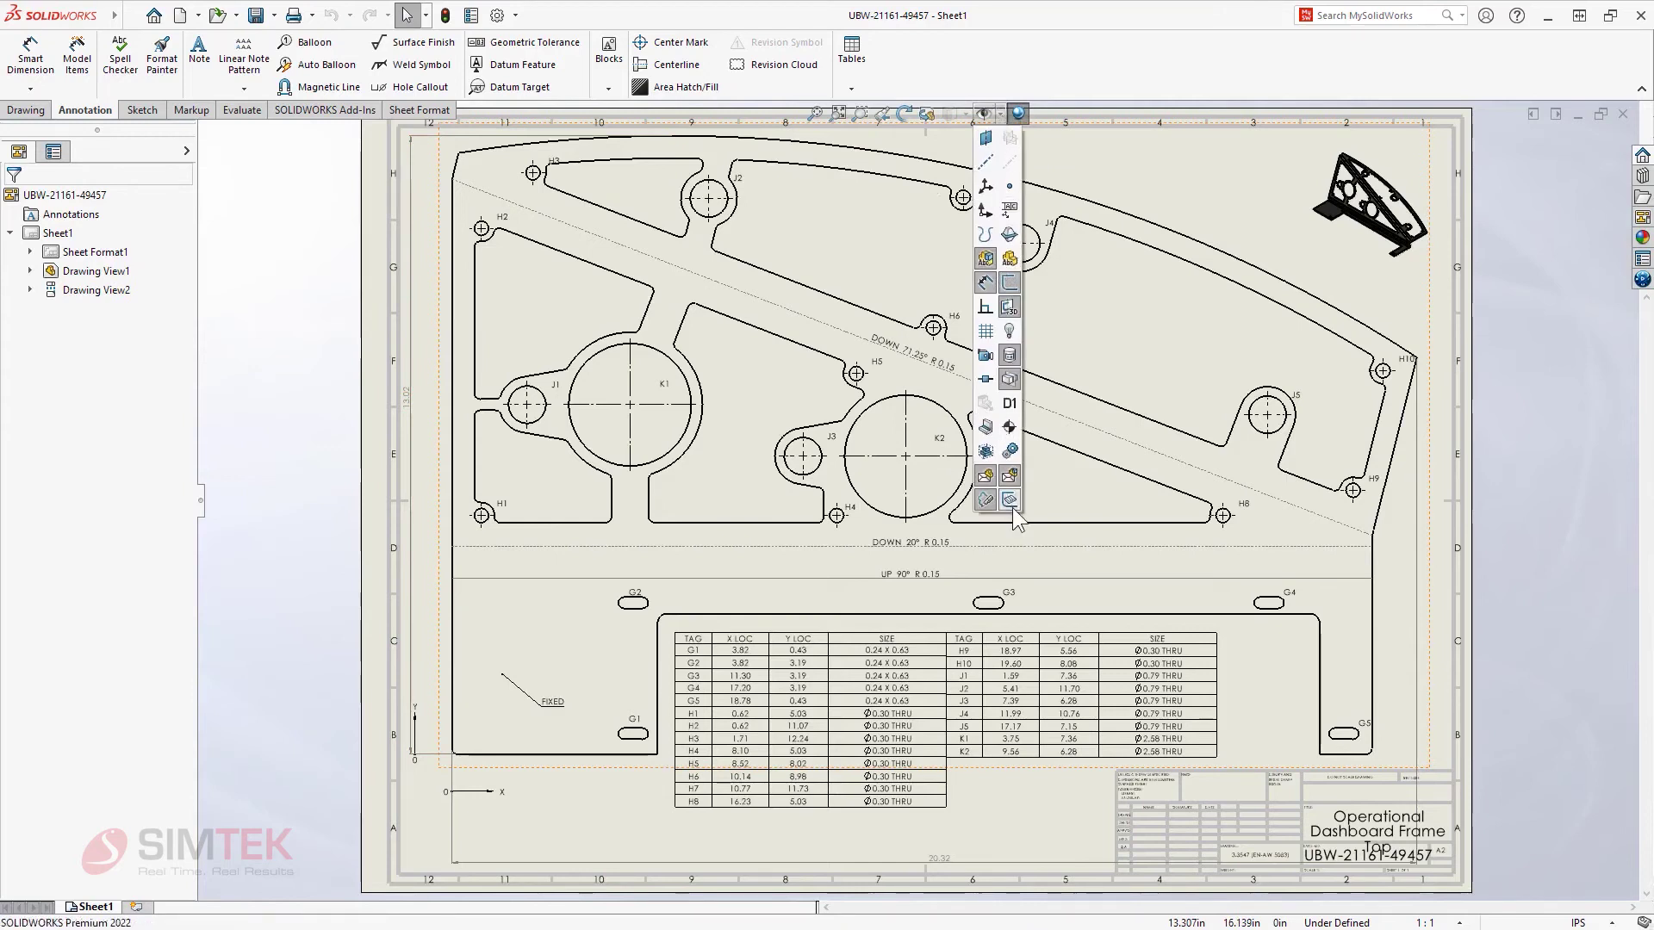